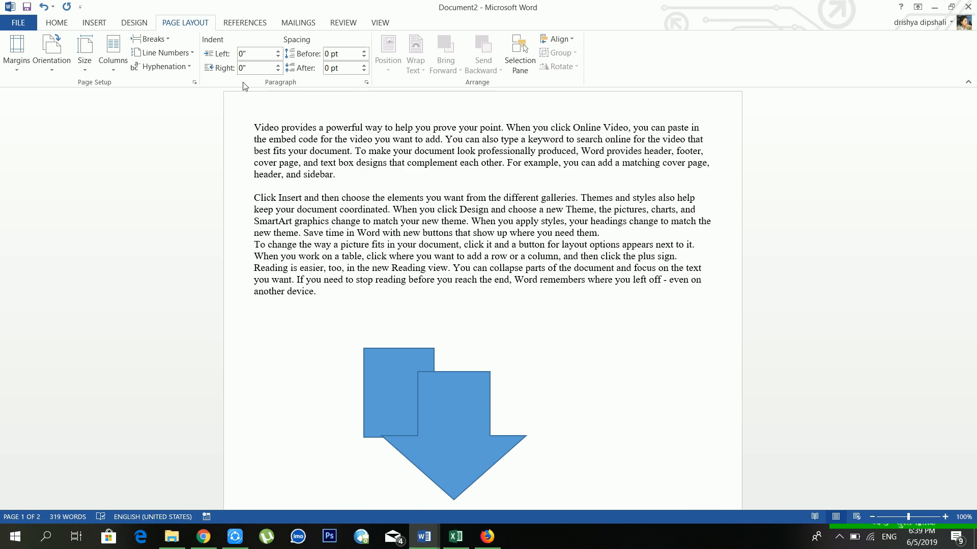
Open a new blank document, Document3, in place of the current one.
click(244, 26)
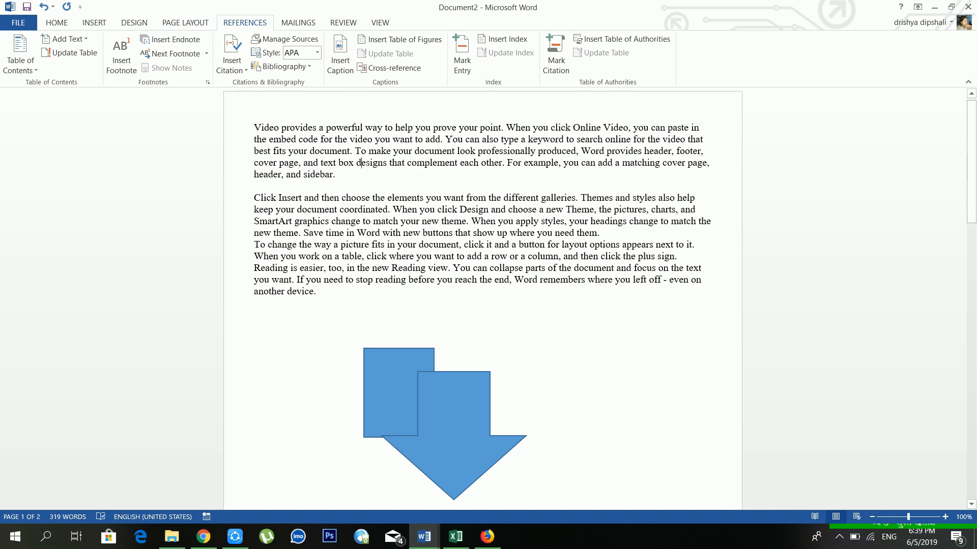
key(ctrl+n)
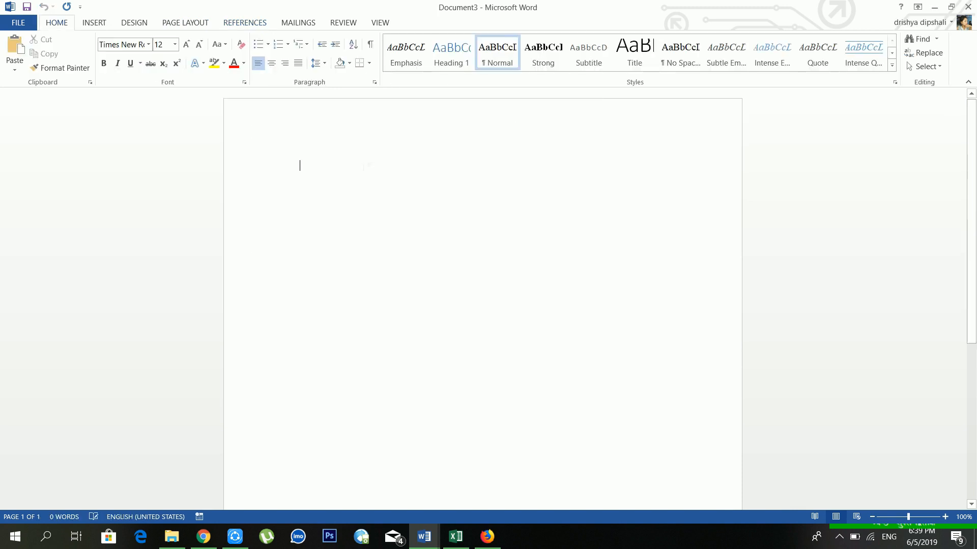
Generate four 319-word sample paragraphs with =rand(4,5).
text(=ra)
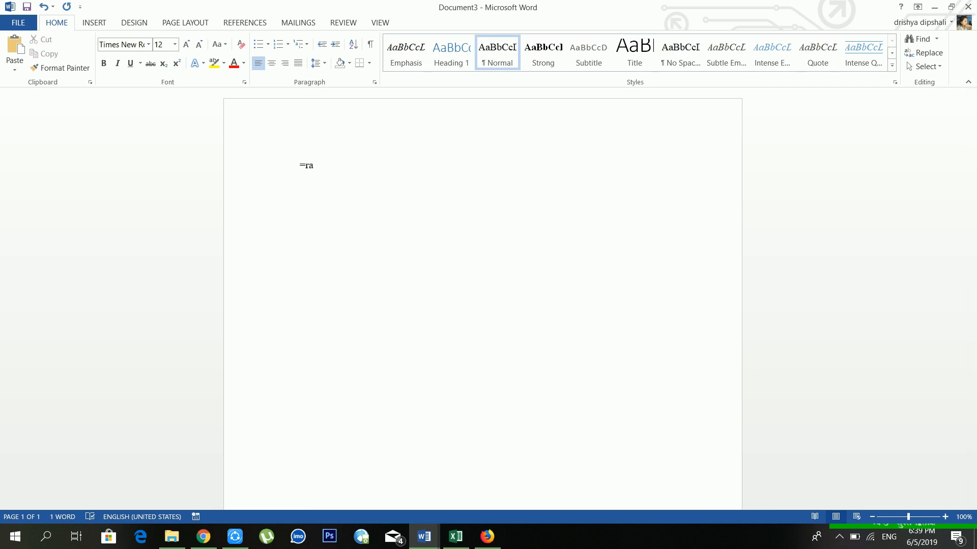
text(nd(4,5)
key(Return)
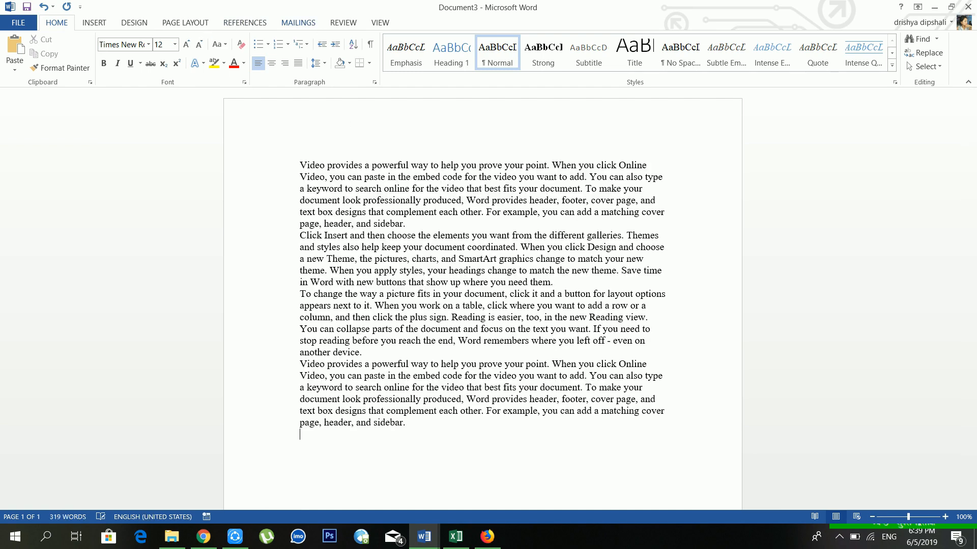
Insert an empty line after each of the first, second and third sample paragraphs.
click(422, 229)
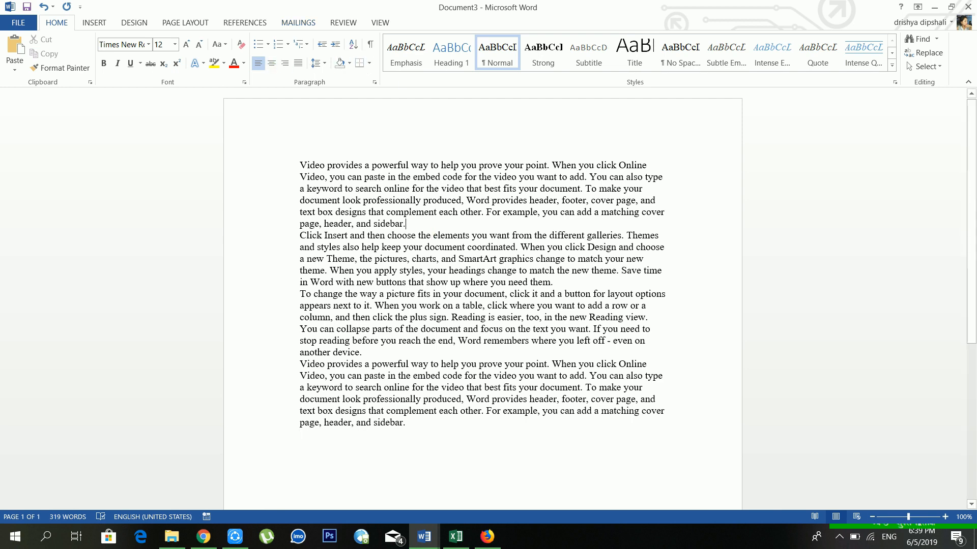
click(238, 29)
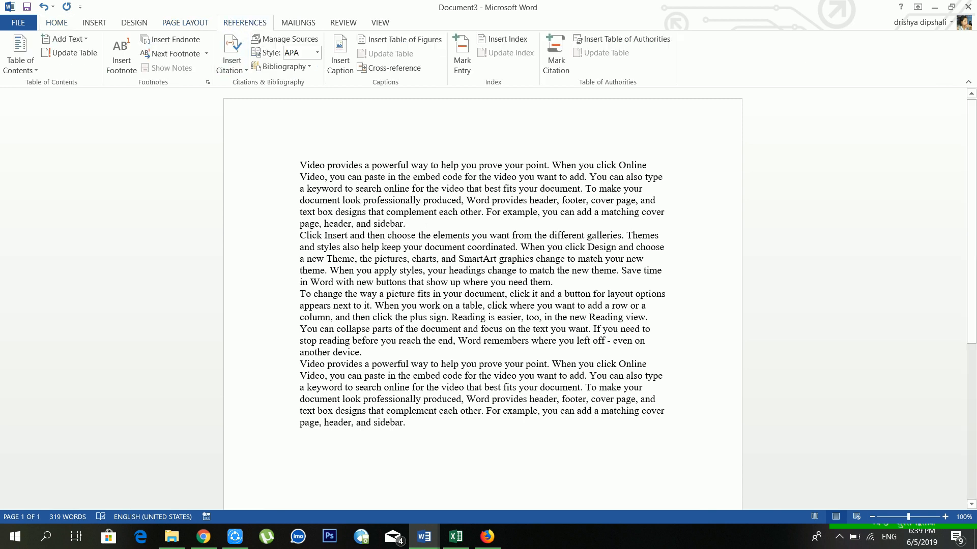
key(Return)
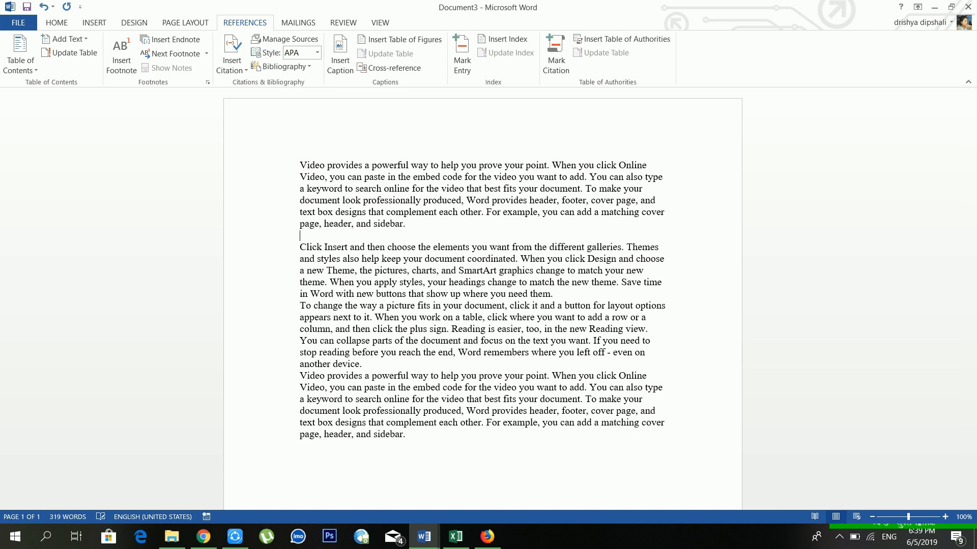
click(564, 305)
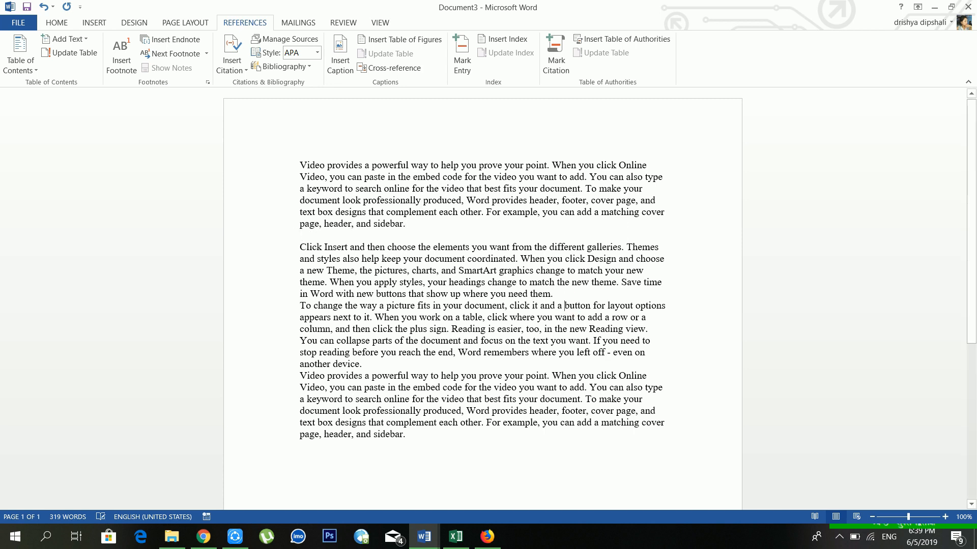
click(566, 294)
key(Return)
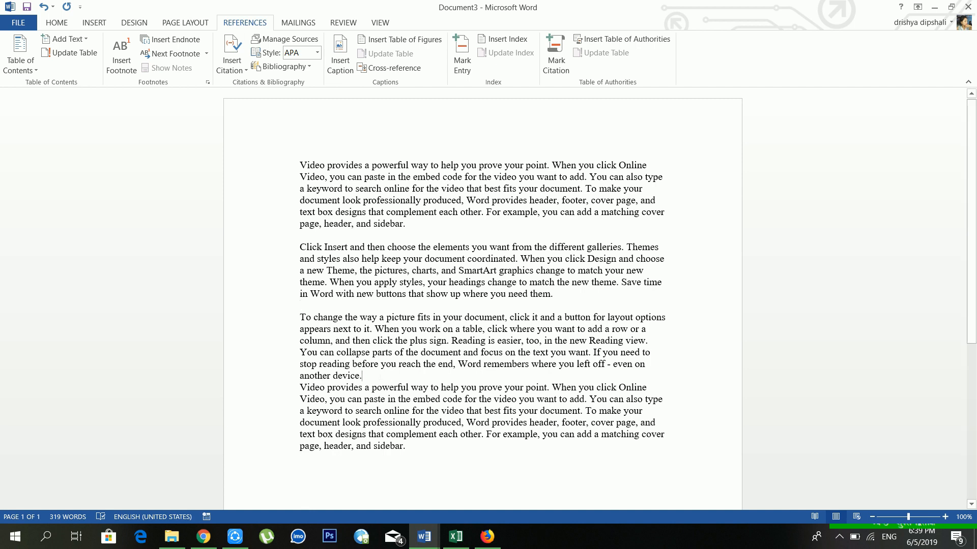
key(Return)
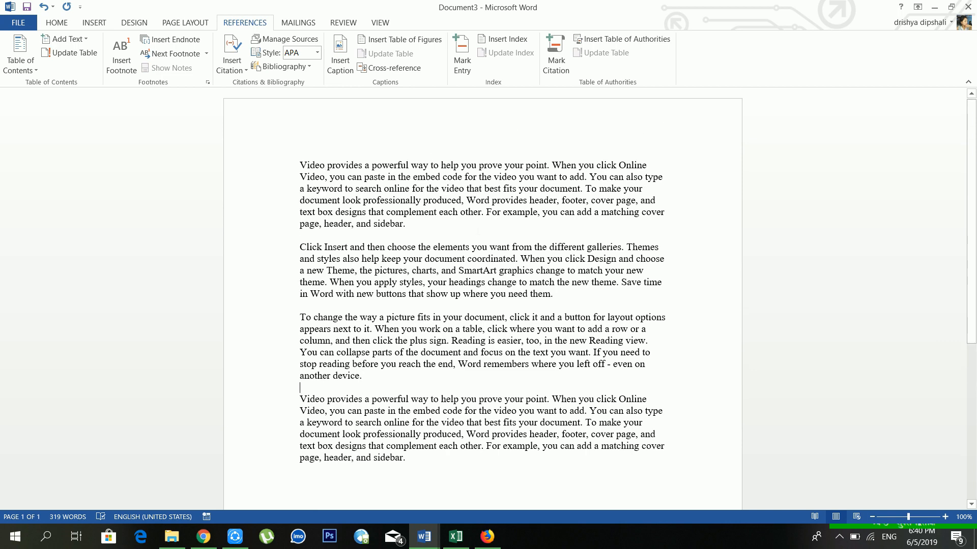
Scroll below the sample text to confirm the document runs to three pages.
scroll(138, 175, down, 3)
scroll(138, 174, up, 3)
scroll(483, 300, down, 5)
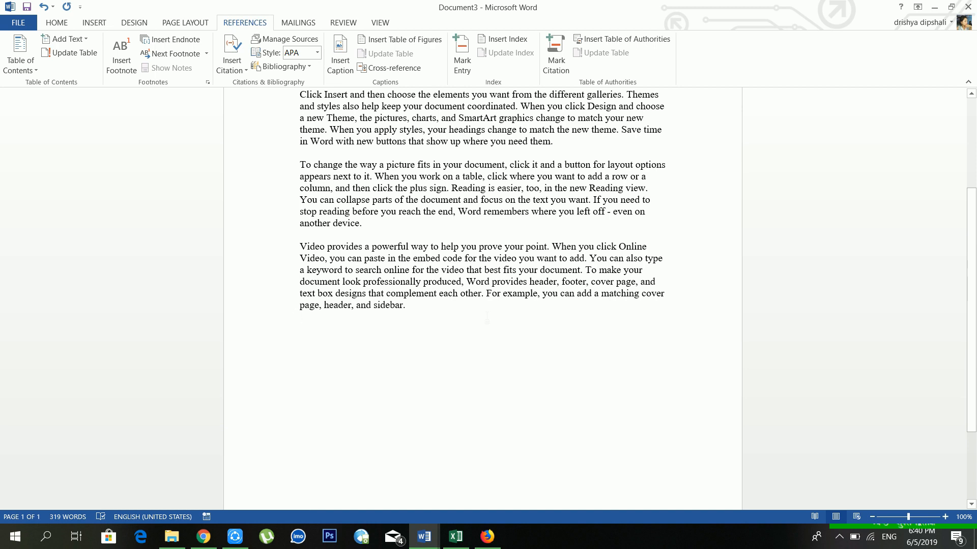
scroll(487, 318, down, 5)
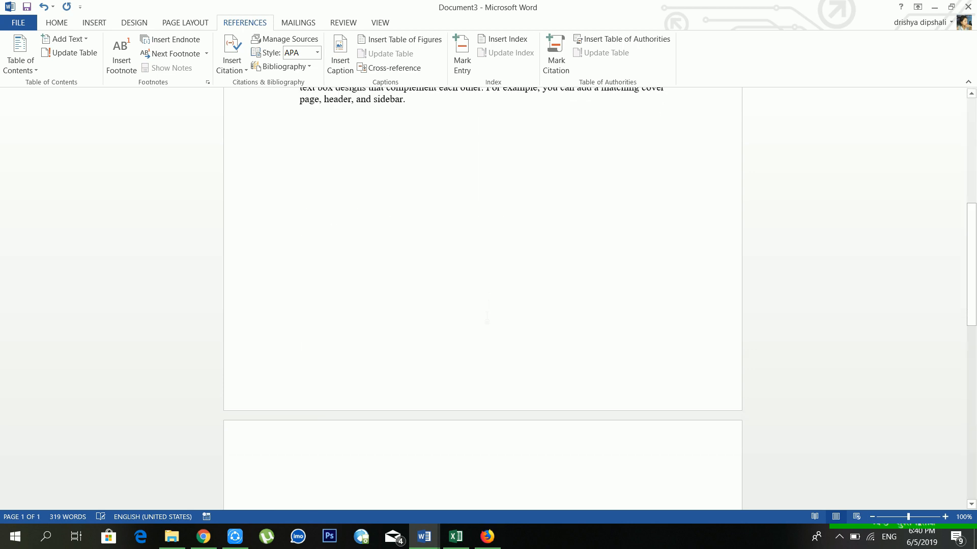
scroll(486, 318, down, 5)
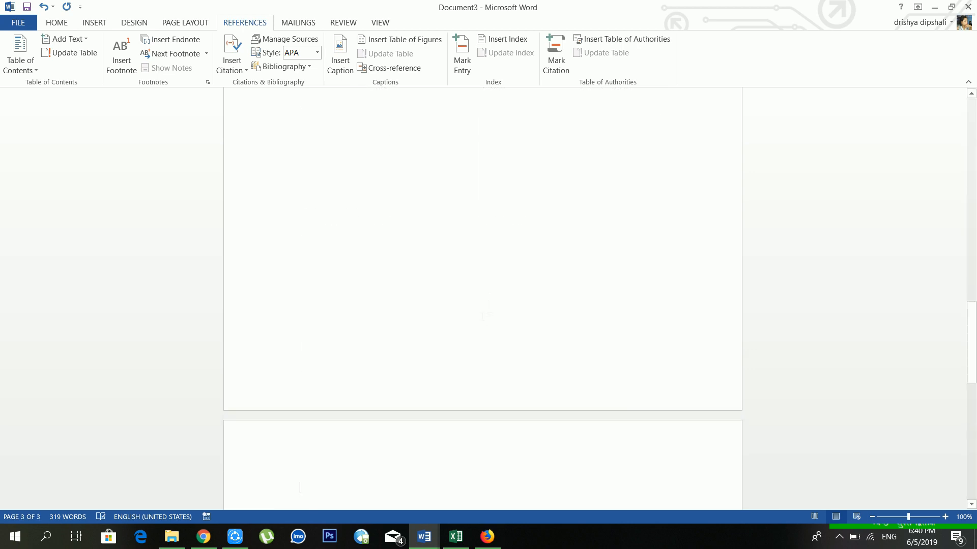
scroll(486, 314, up, 10)
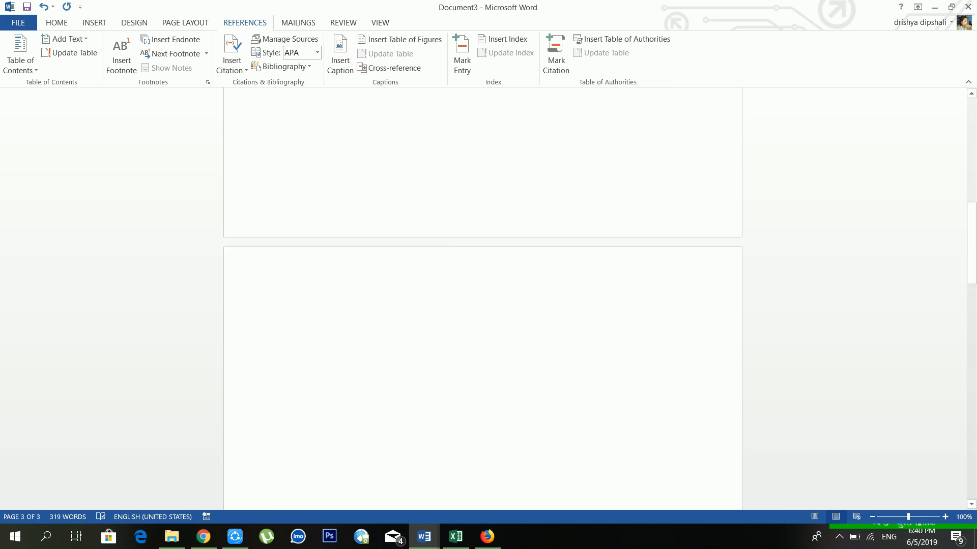
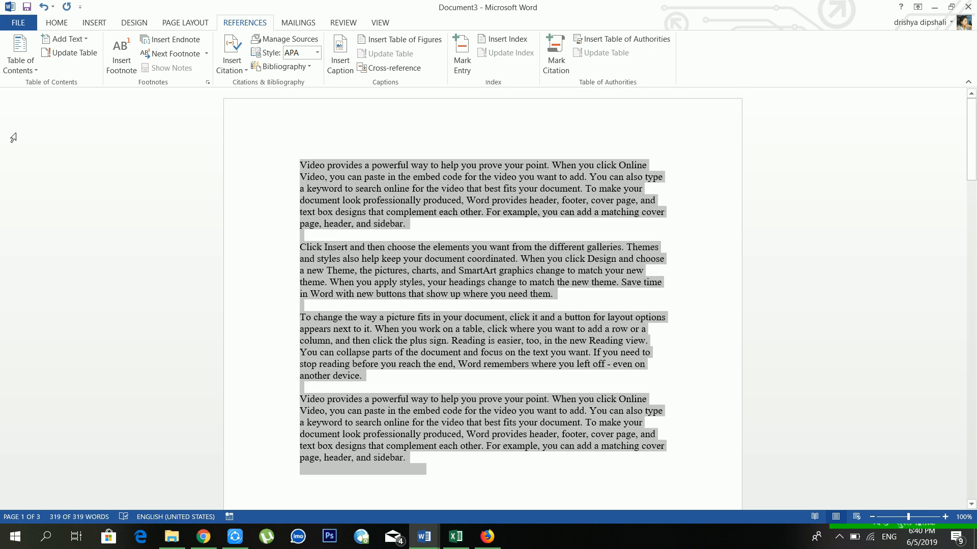
Paste two more copies of the sample paragraphs, one on blank page 2 and one at the end.
scroll(13, 137, down, 10)
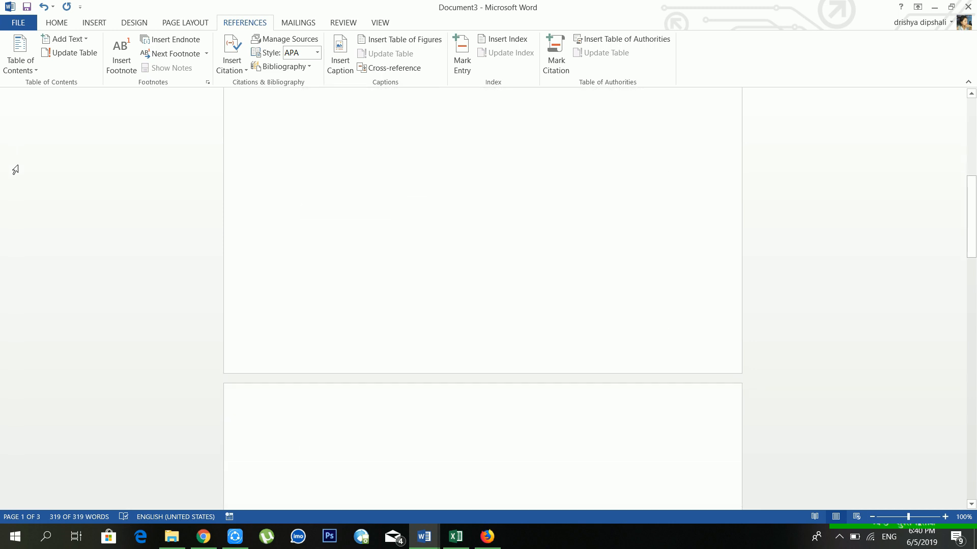
scroll(467, 433, up, 4)
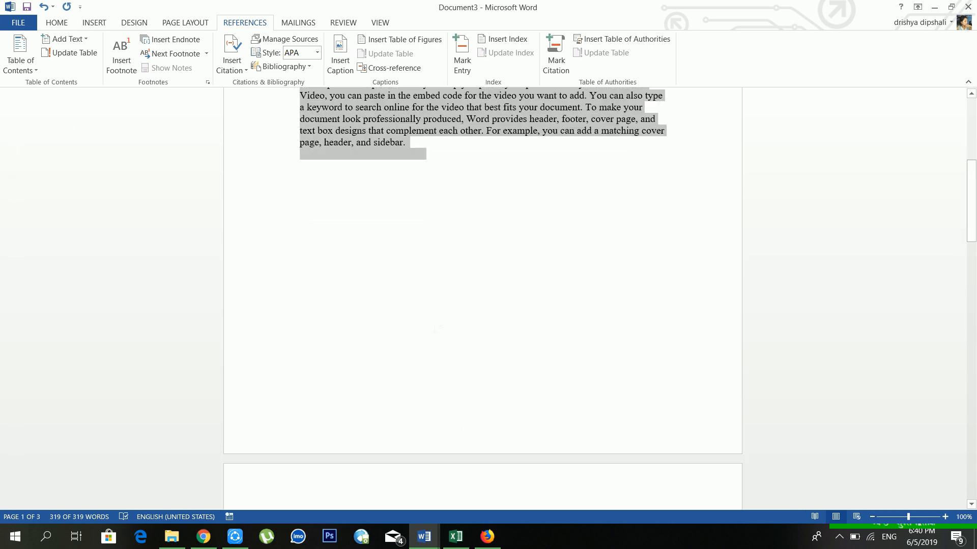
scroll(447, 397, down, 3)
click(436, 368)
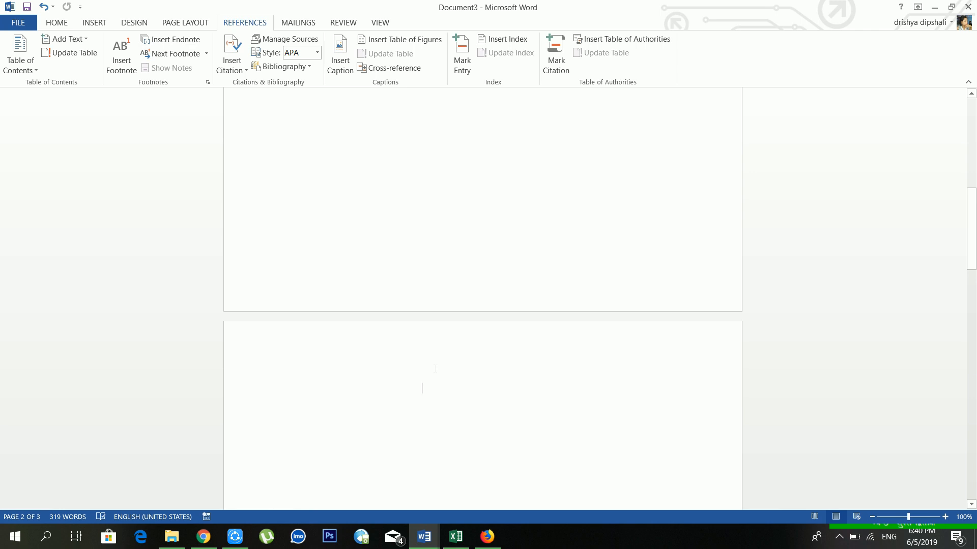
key(ctrl+v)
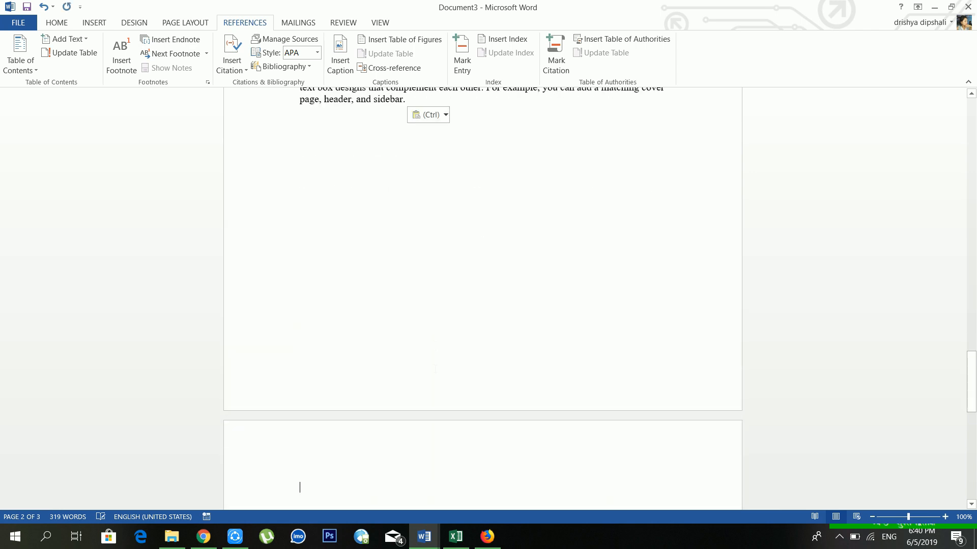
scroll(298, 486, down, 6)
click(443, 330)
key(Return)
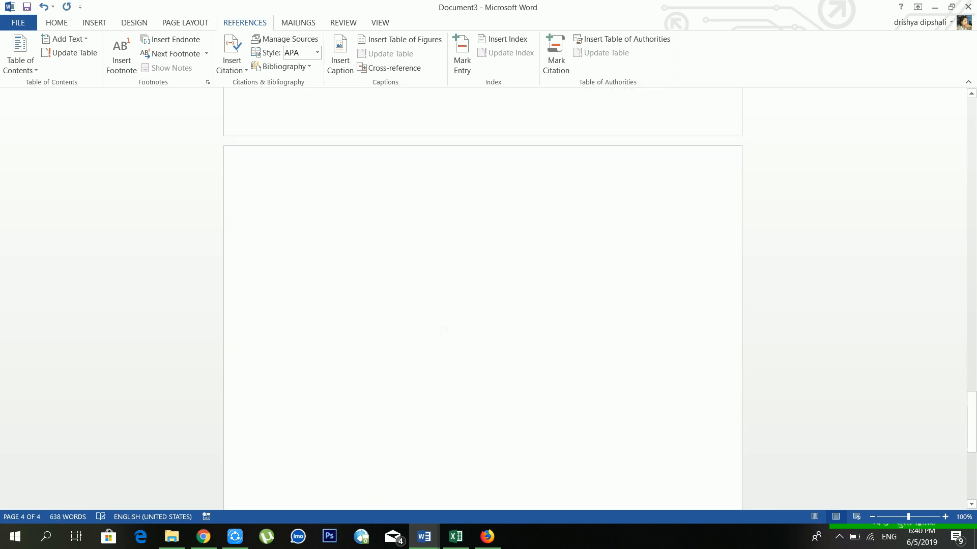
key(ctrl+v)
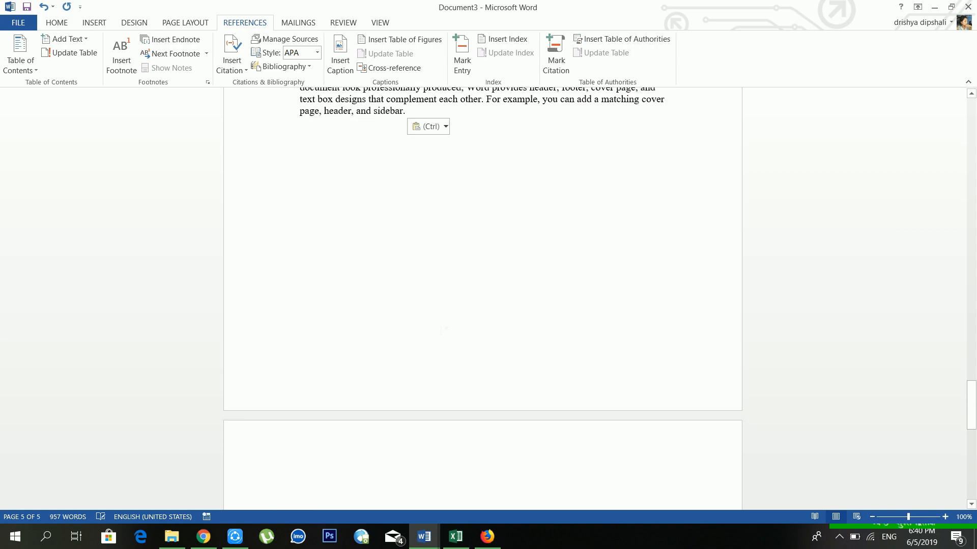
Insert a page break below the last paragraph, leaving a four-page, 957-word document.
scroll(439, 330, up, 15)
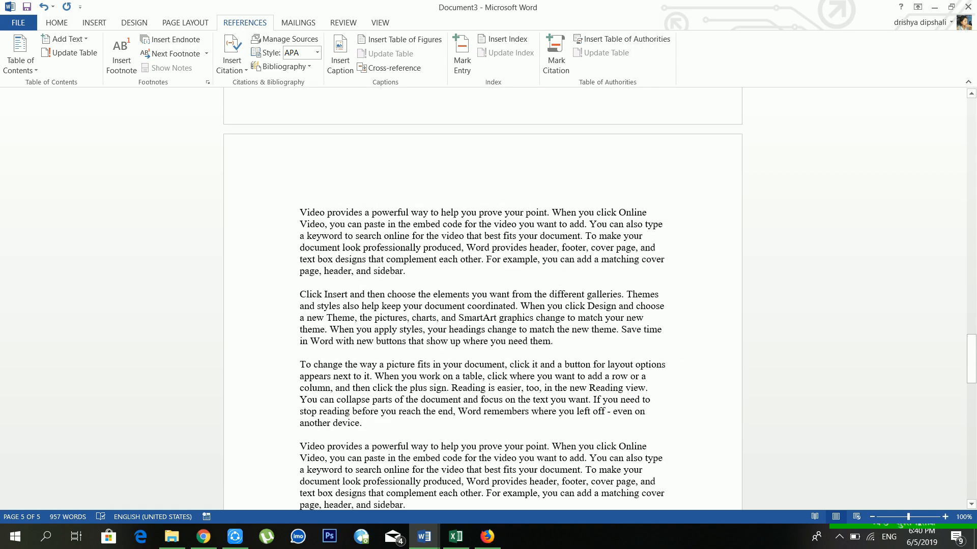
scroll(482, 299, up, 15)
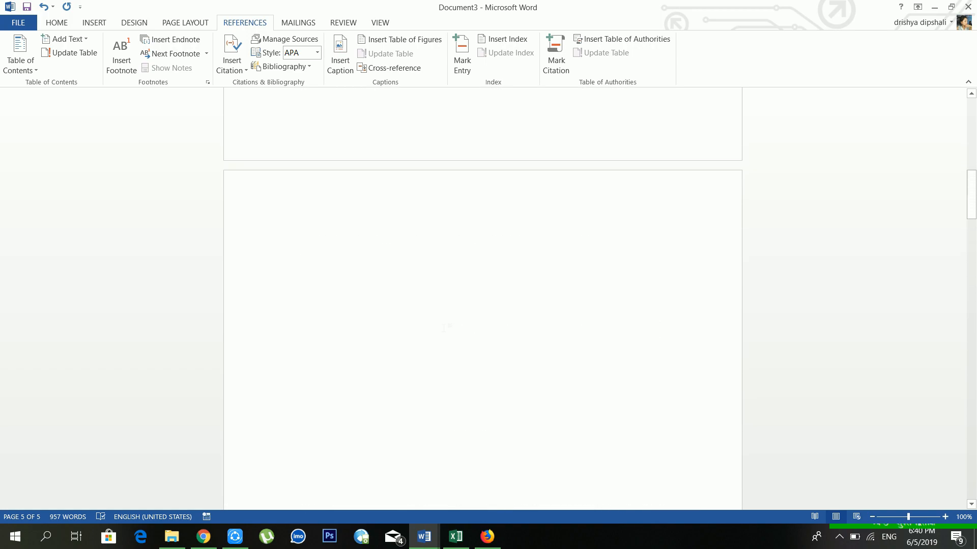
scroll(442, 326, down, 8)
click(441, 323)
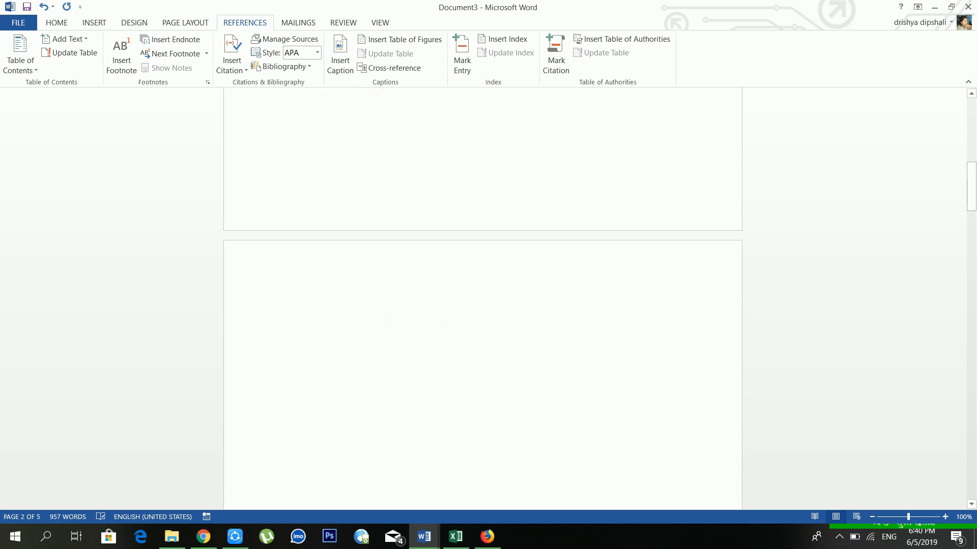
scroll(390, 305, down, 4)
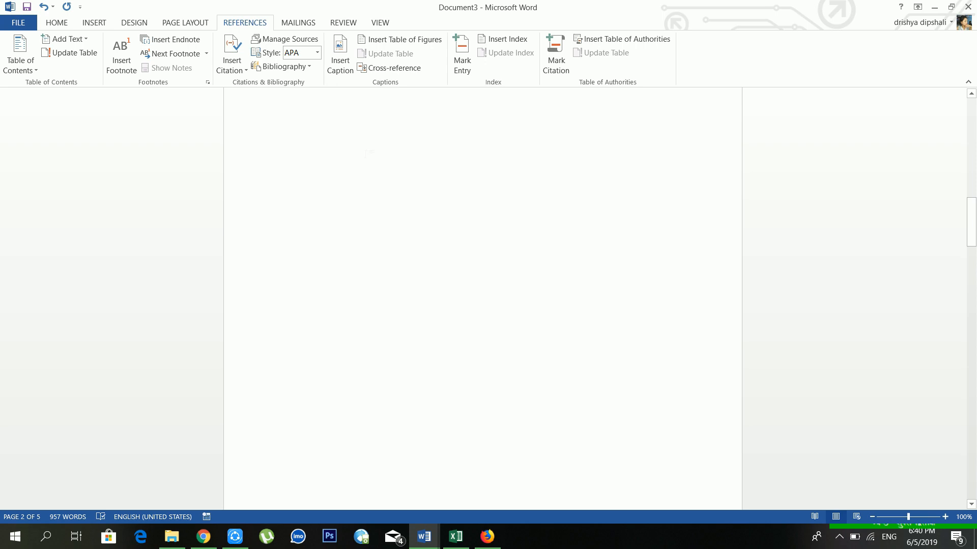
scroll(384, 190, up, 10)
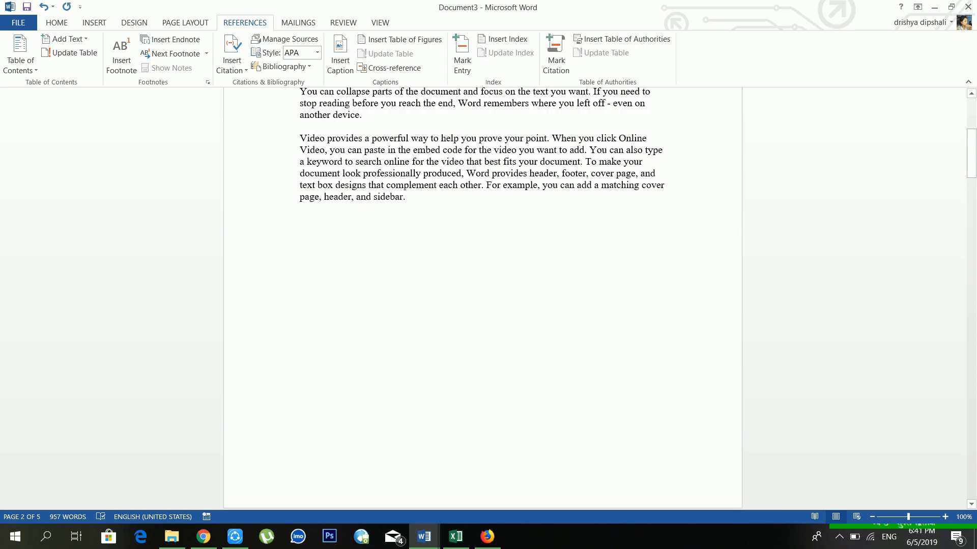
double_click(425, 298)
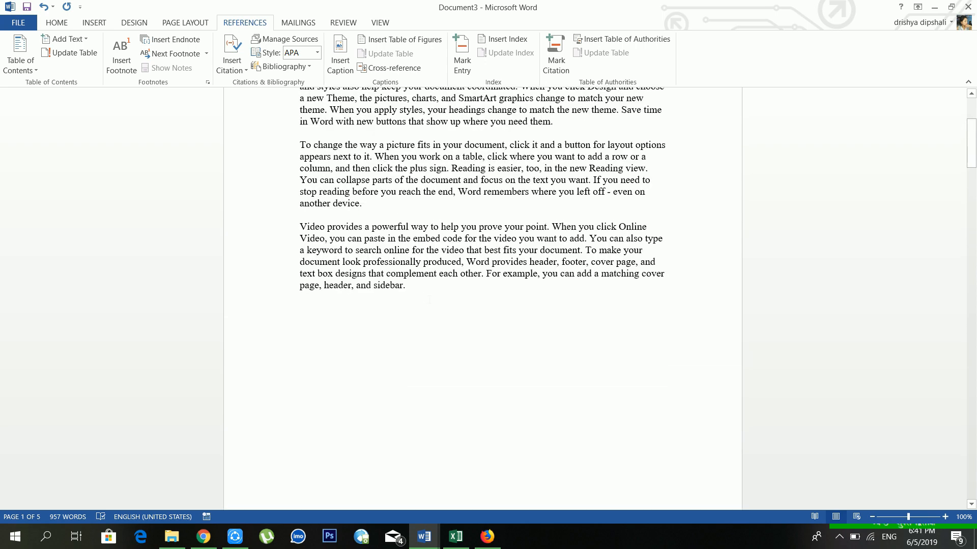
key(ctrl+Return)
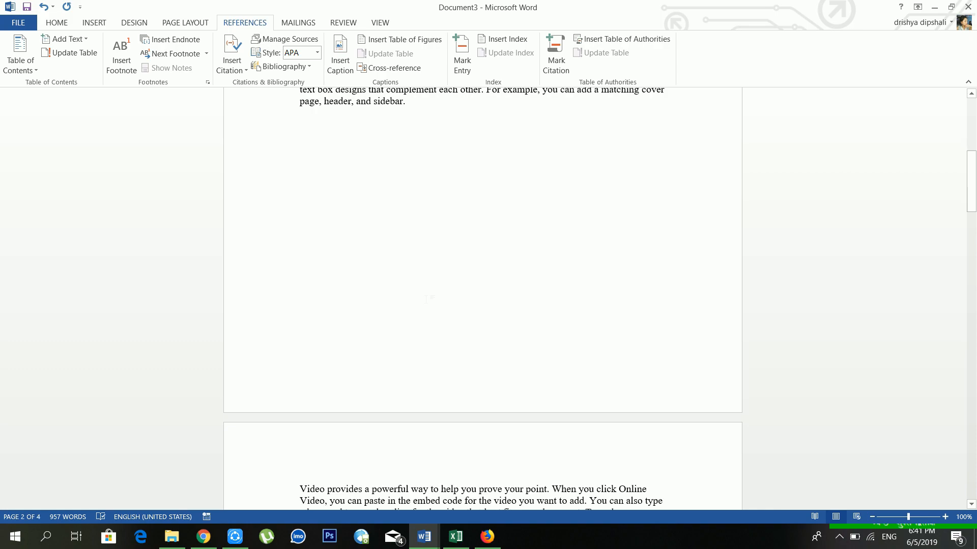
scroll(396, 305, down, 8)
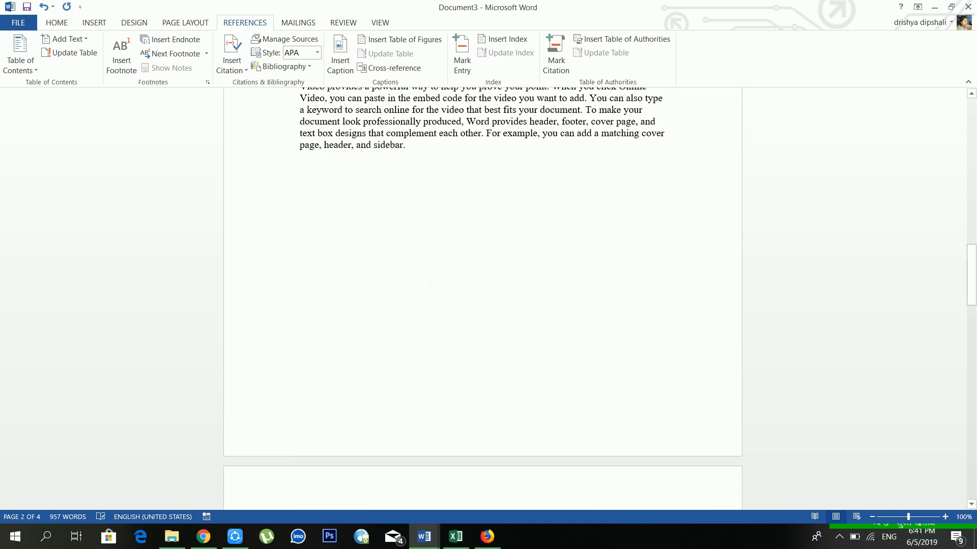
scroll(427, 218, up, 7)
scroll(427, 219, down, 10)
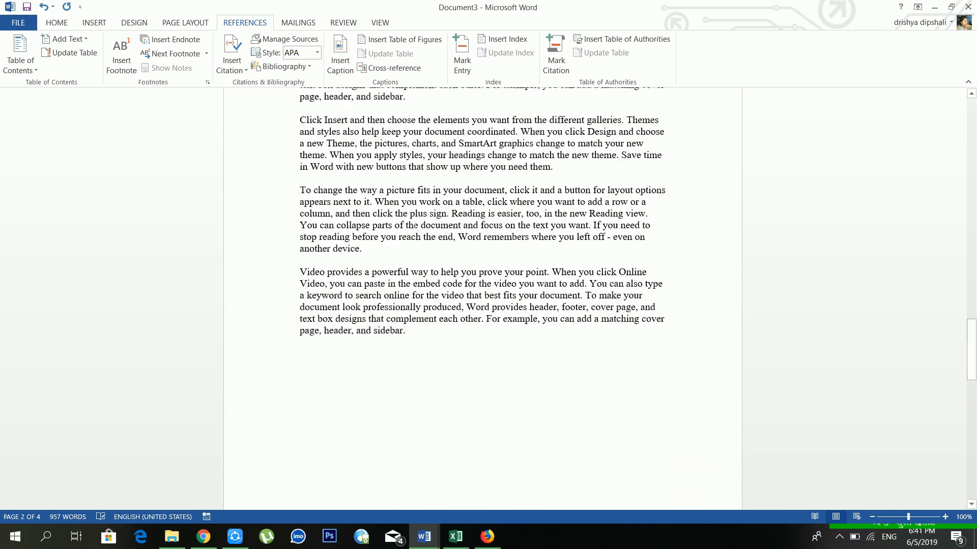
scroll(427, 219, up, 9)
scroll(427, 219, down, 5)
scroll(428, 219, up, 5)
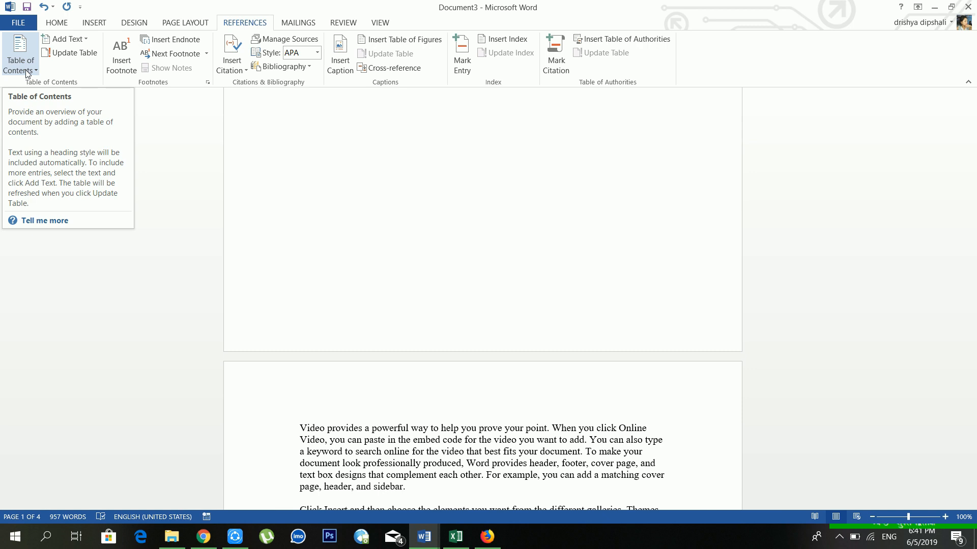
Break 'Video provides' onto its own line and make it a Level 1 contents entry.
scroll(482, 300, down, 8)
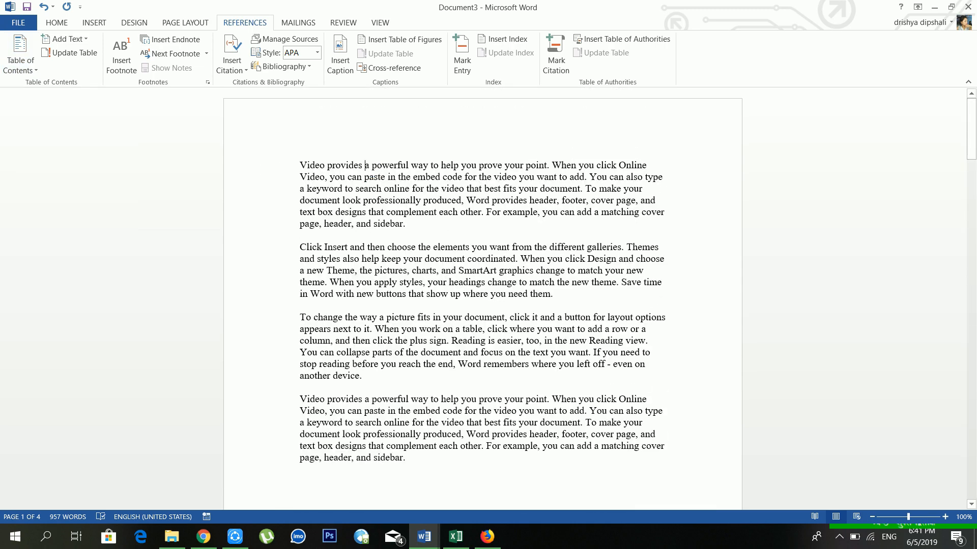
key(Return)
triple_click(414, 165)
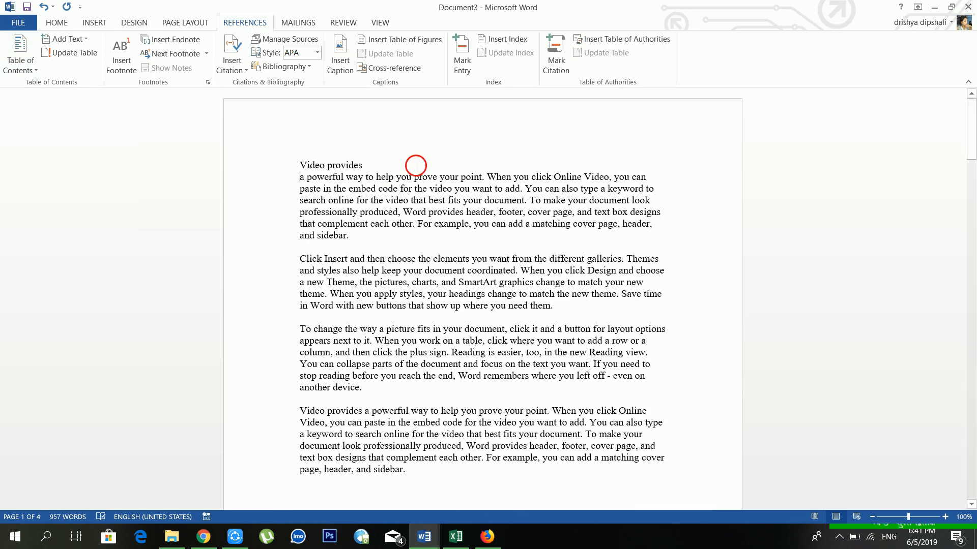
click(75, 40)
click(71, 68)
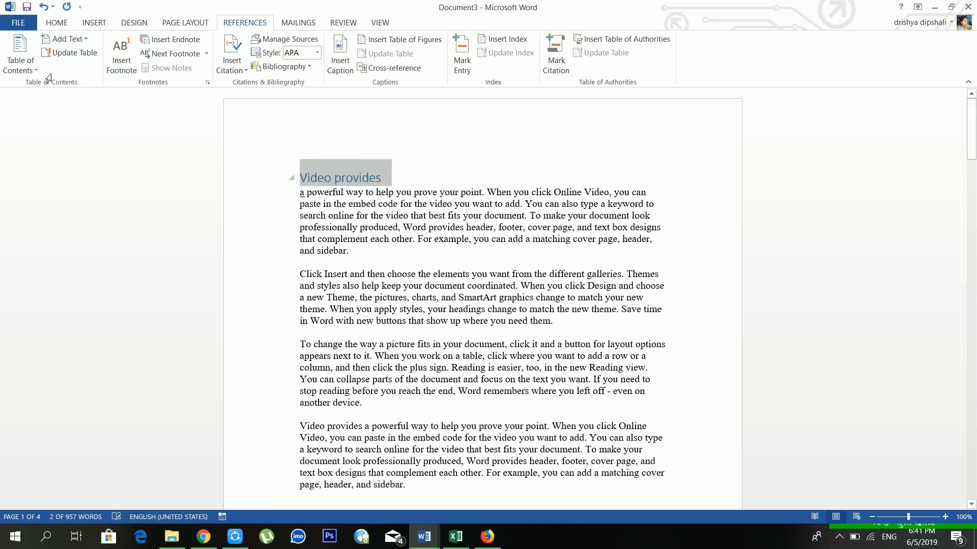
Show the Navigation pane and confirm 'Video provides' is a Heading 1.
key(ctrl+f)
click(59, 23)
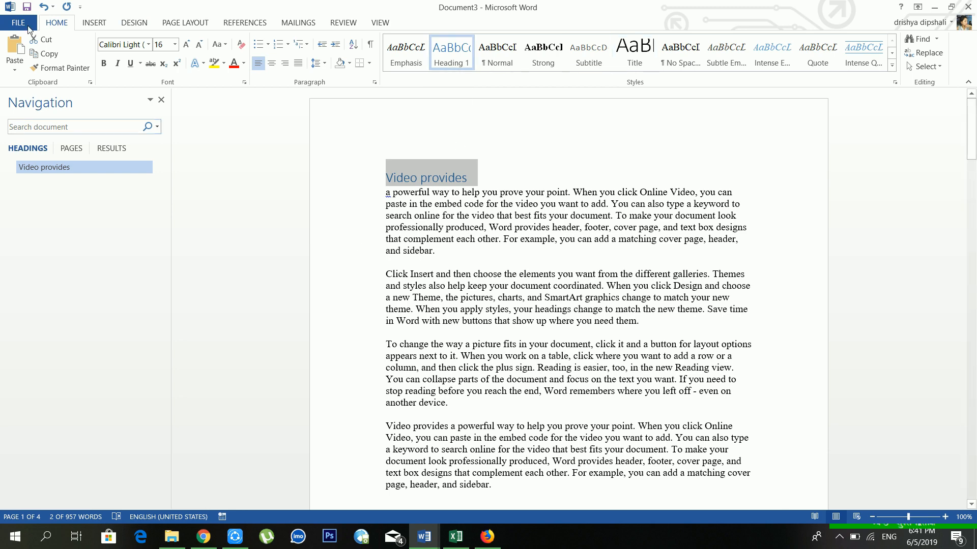
click(239, 24)
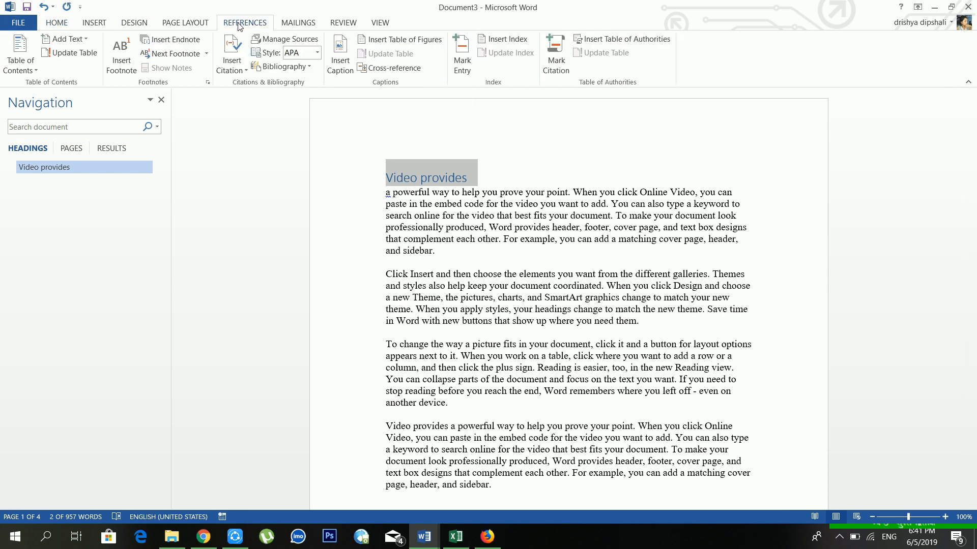
click(490, 175)
scroll(473, 239, down, 5)
scroll(568, 300, down, 10)
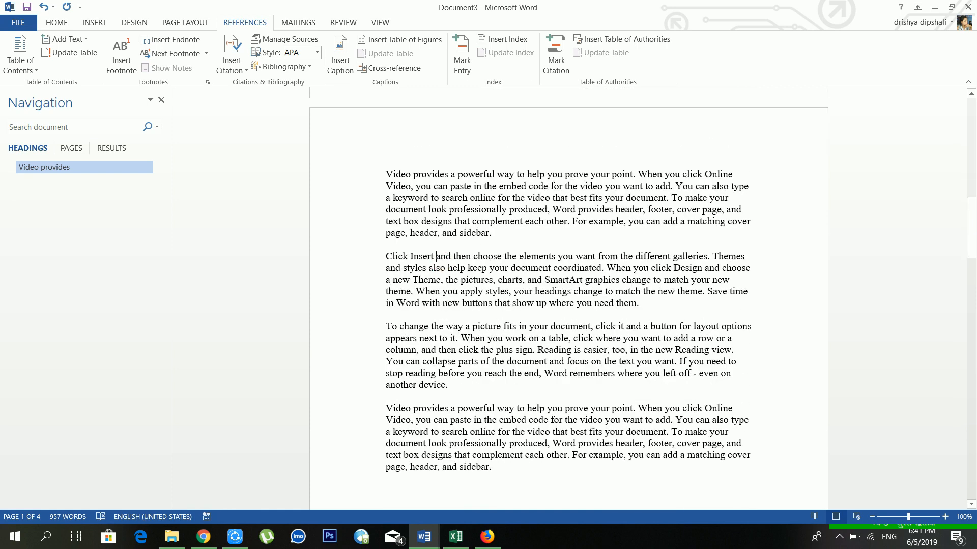
Put 'Click Insert' on its own line and make it a Level 1 contents entry.
key(shift+Return)
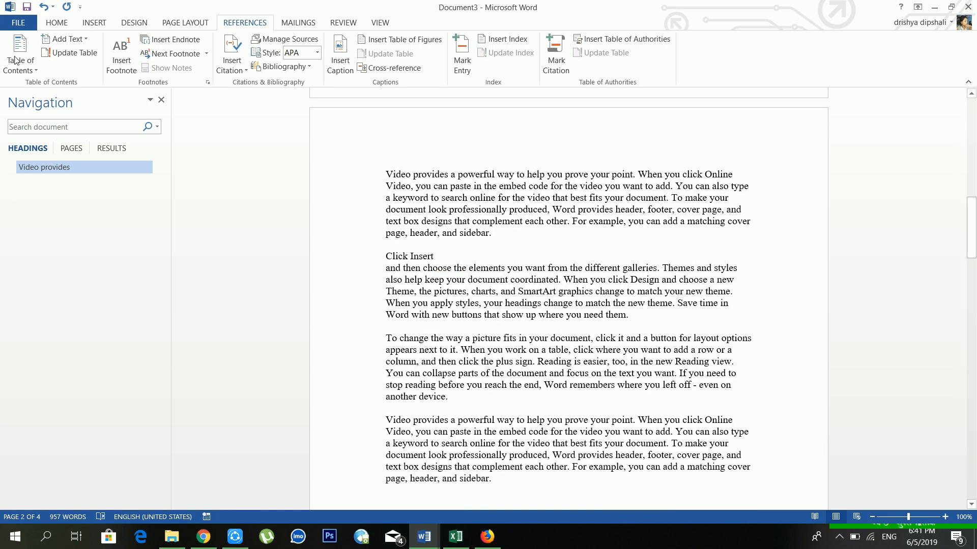
click(162, 99)
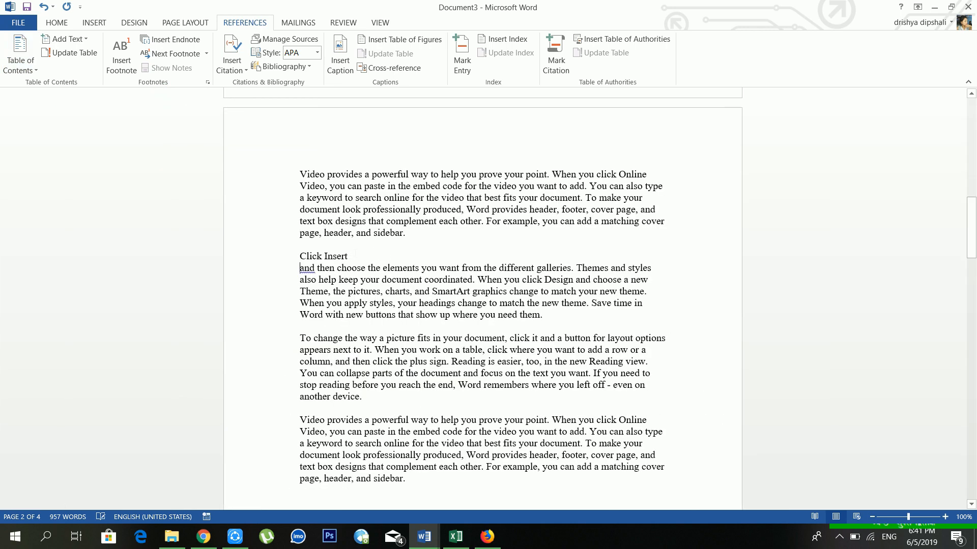
key(shift+Up)
key(shift+Up)
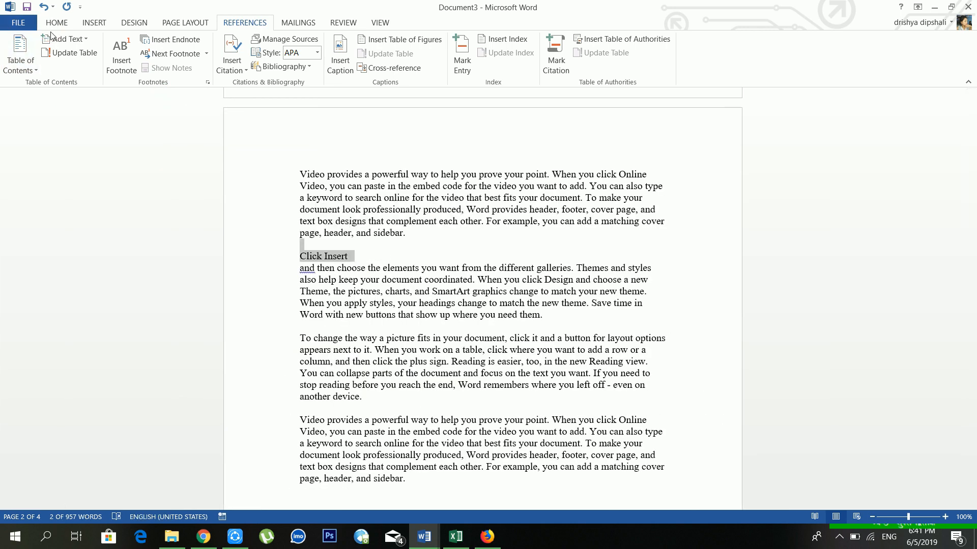
click(66, 39)
click(71, 68)
scroll(482, 305, down, 10)
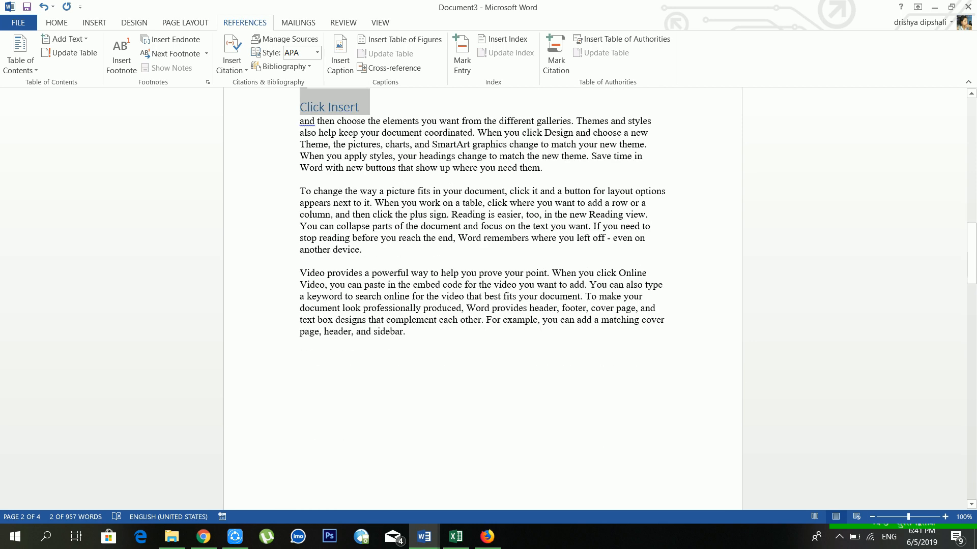
scroll(482, 305, down, 7)
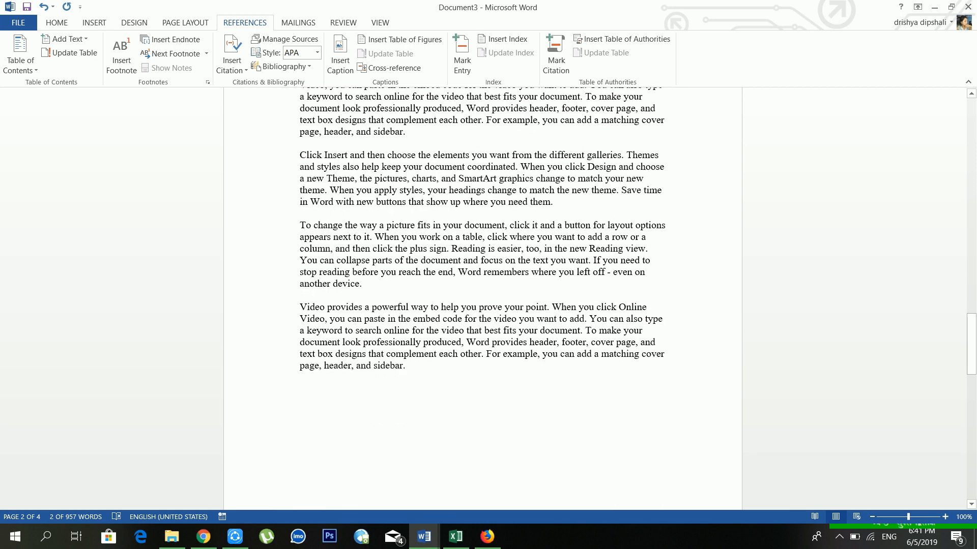
Put 'To change' on its own line and make it a Level 1 contents entry.
key(shift+Return)
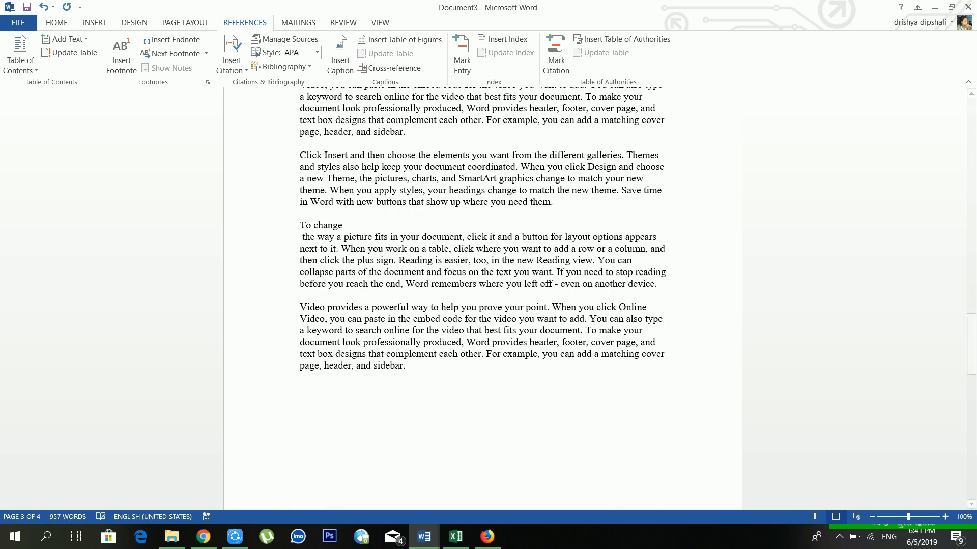
key(shift+Up)
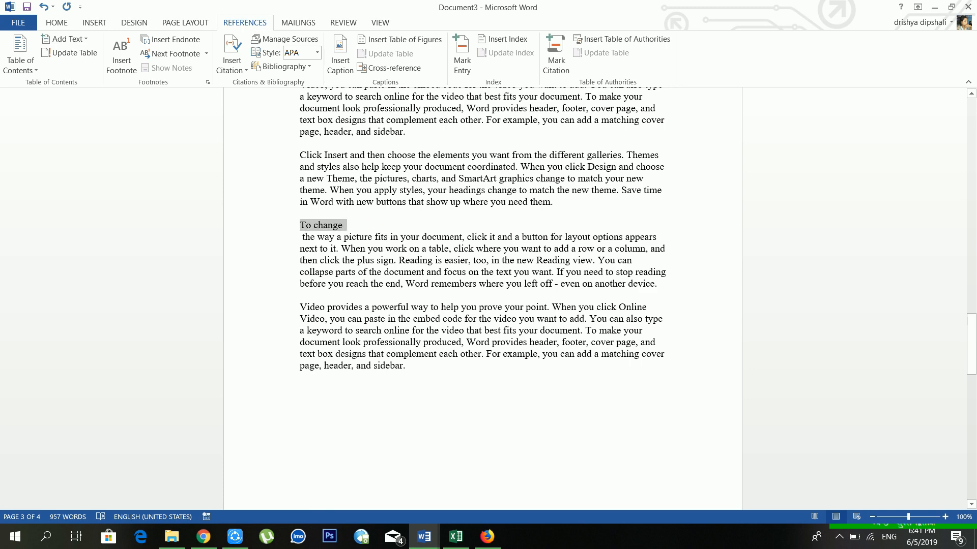
click(59, 40)
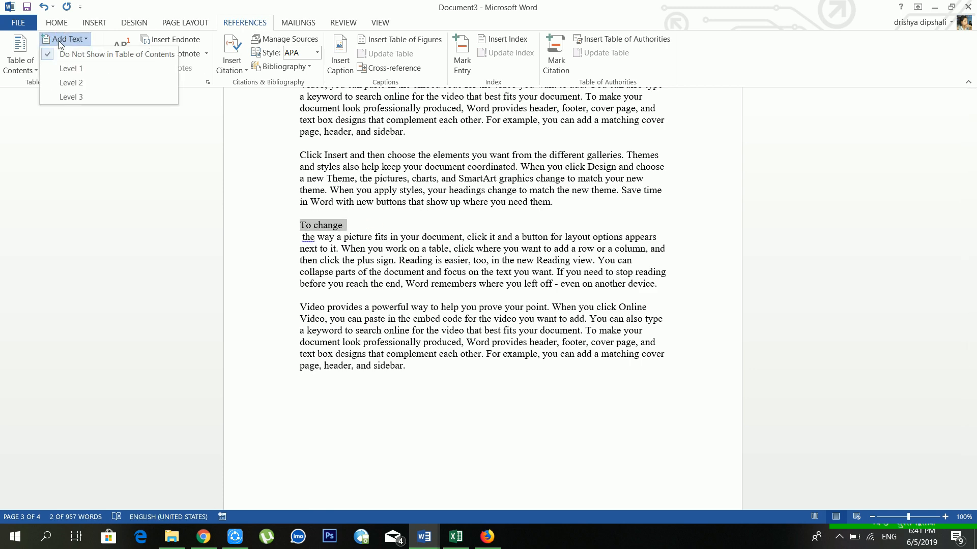
click(75, 68)
Return to page 1 and place the cursor at the 'Video provides' heading.
scroll(279, 168, up, 20)
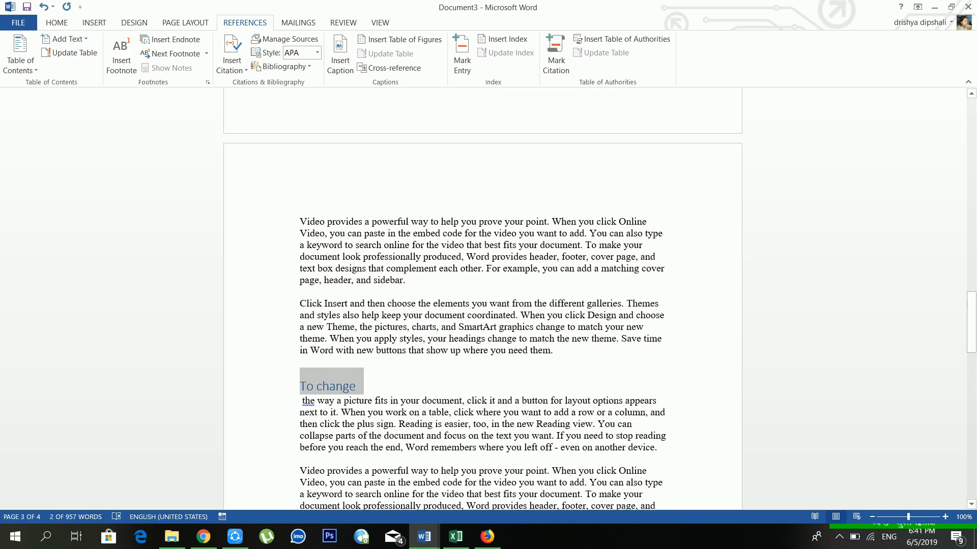
scroll(396, 210, up, 20)
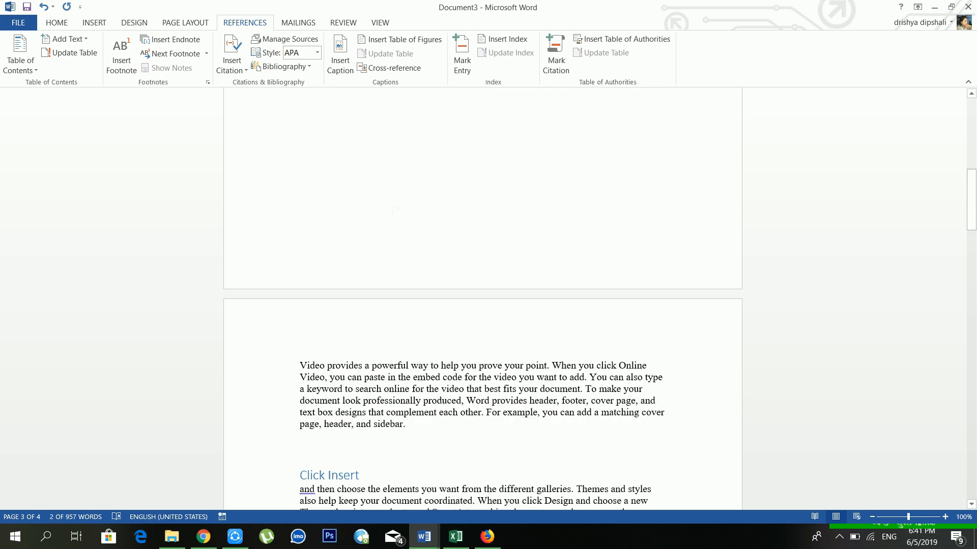
click(300, 178)
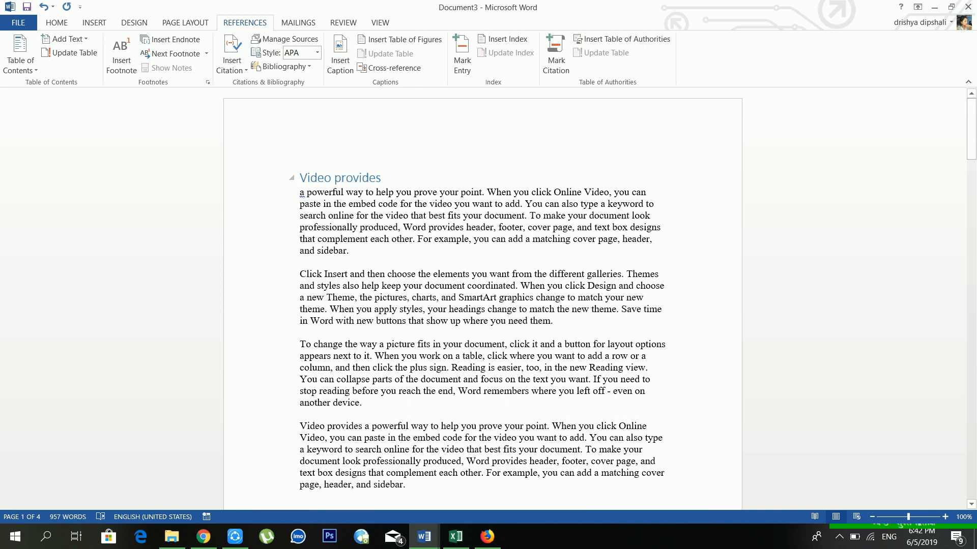
Insert an Automatic Table of Contents at the top, then break 'a powerful way to' onto its own line.
click(26, 69)
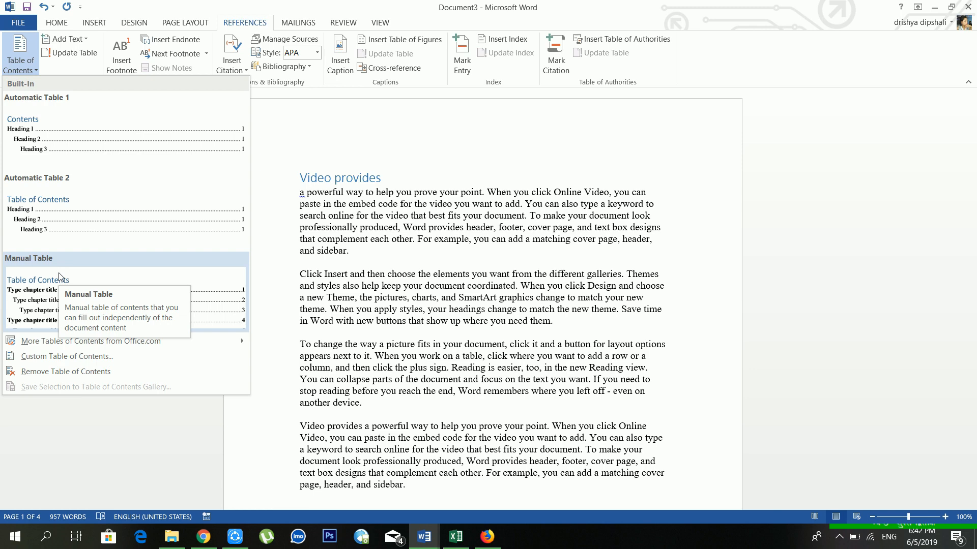
click(60, 203)
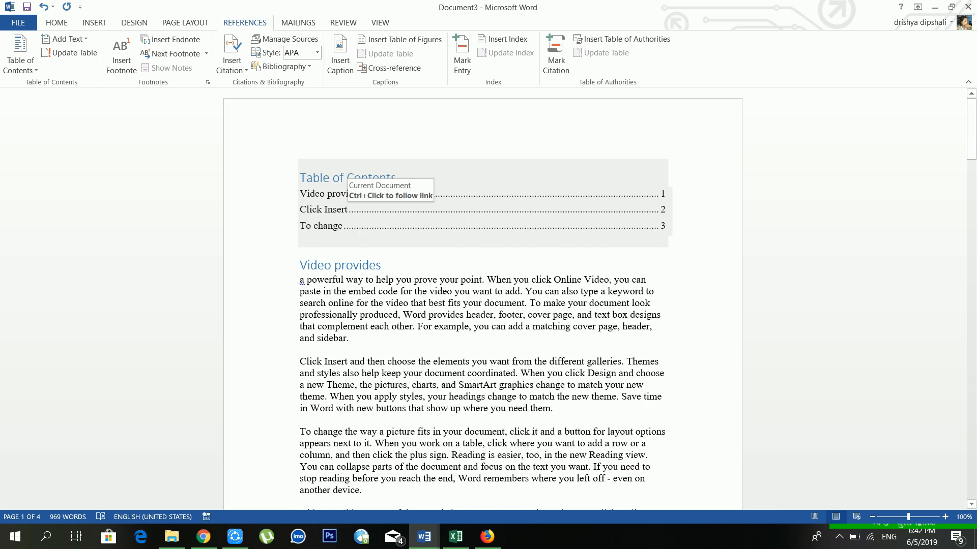
click(333, 177)
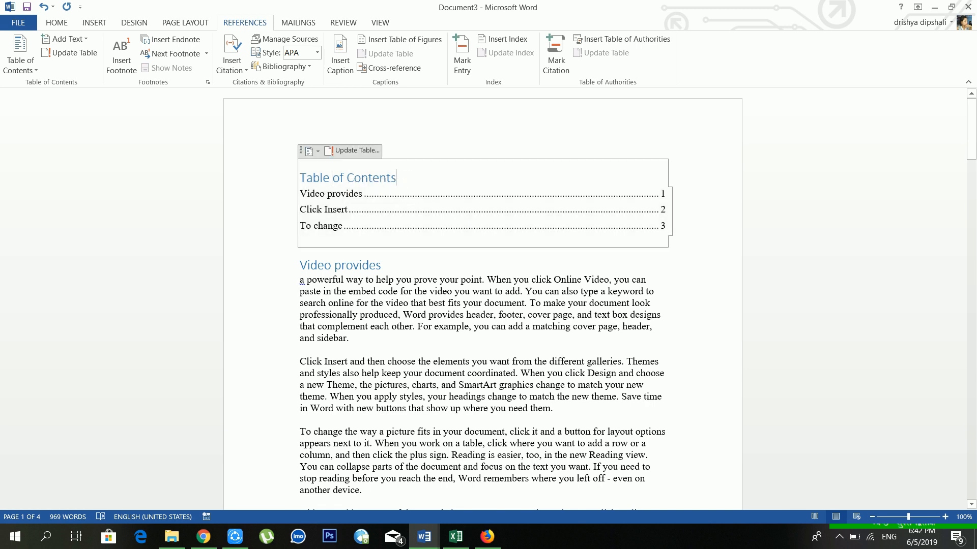
triple_click(333, 178)
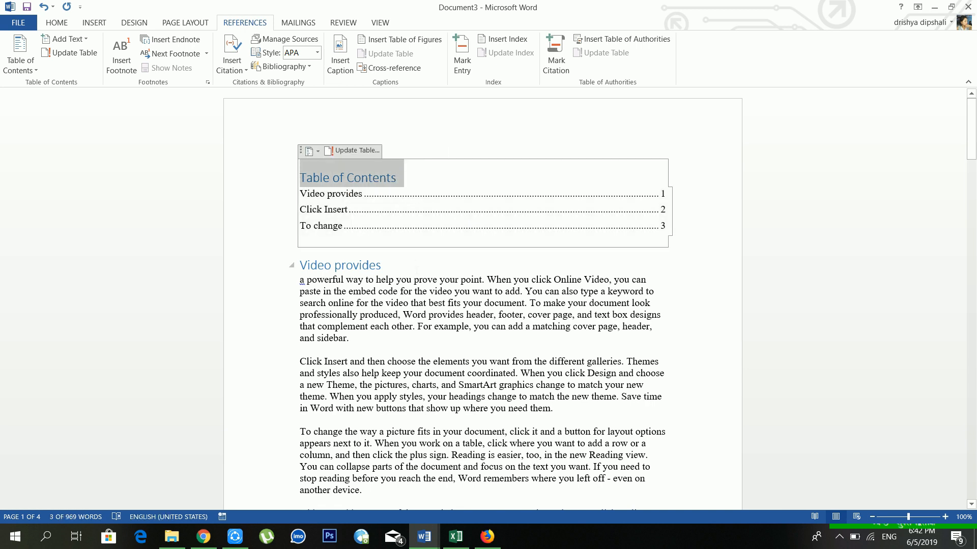
click(385, 265)
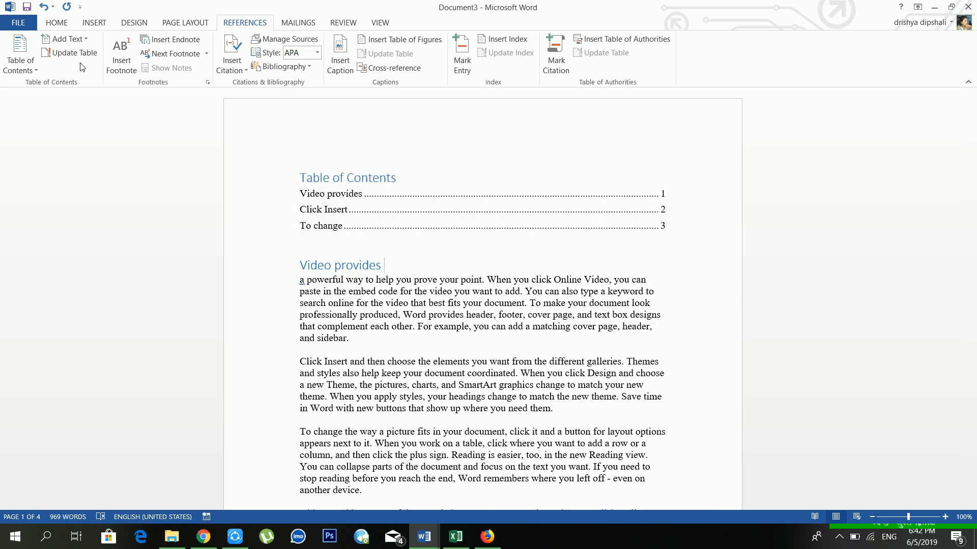
scroll(257, 170, down, 3)
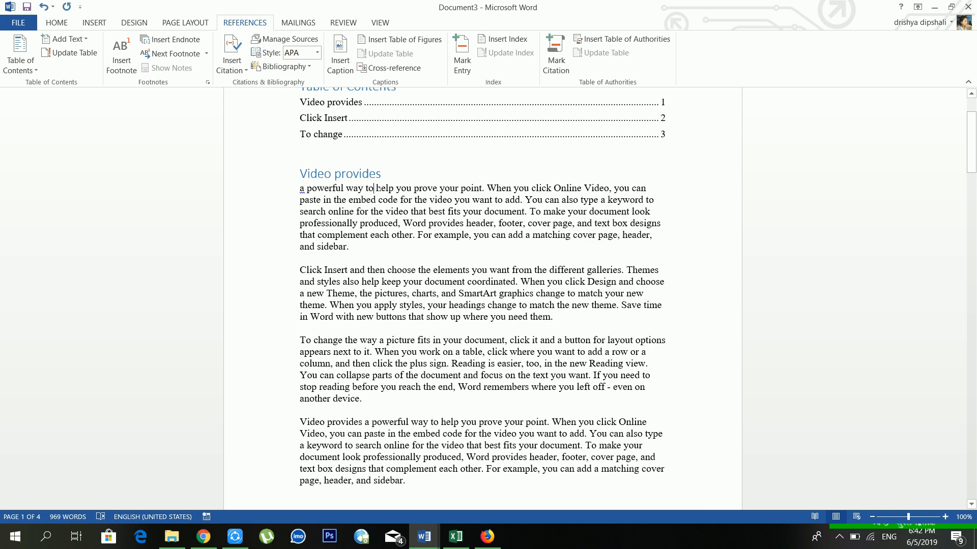
key(Return)
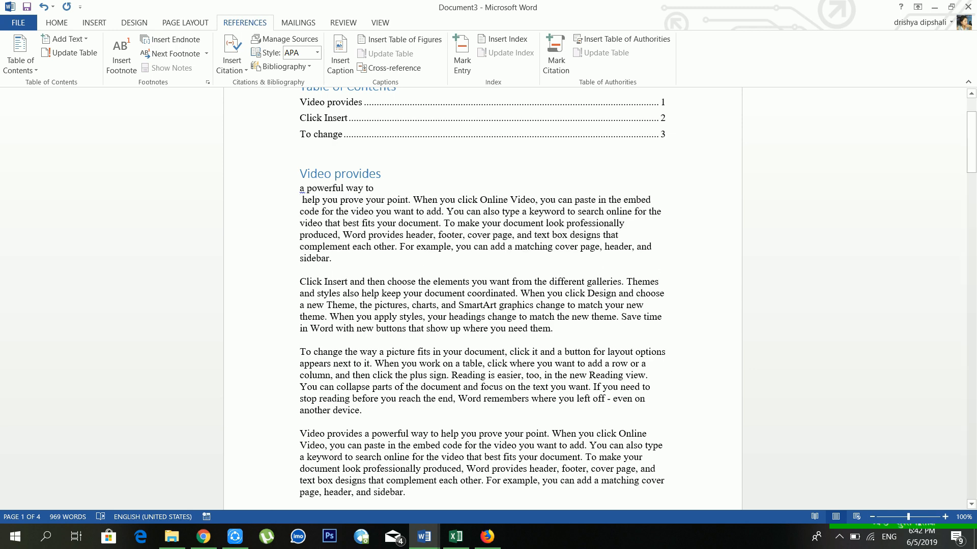
Make 'a powerful way to' a Level 2 contents entry.
drag(377, 188, 300, 188)
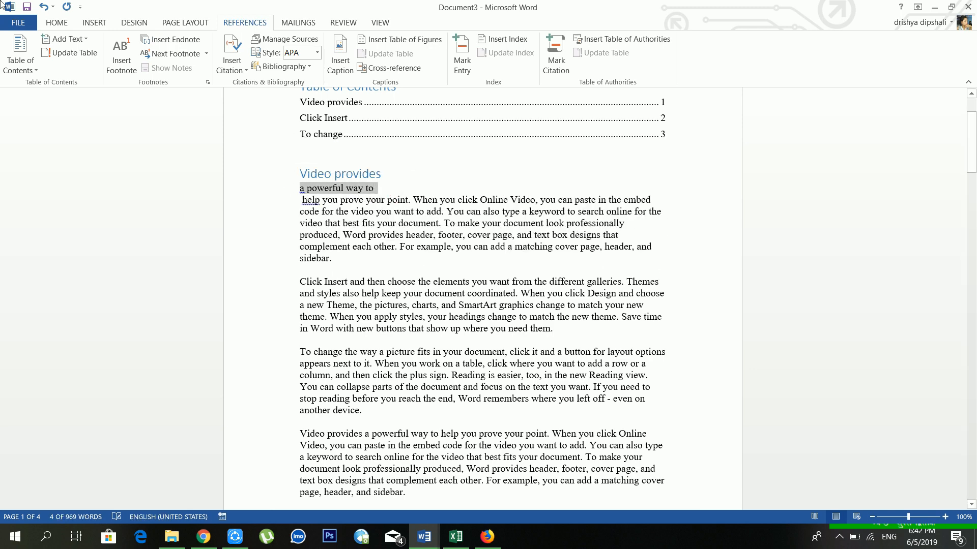
click(78, 38)
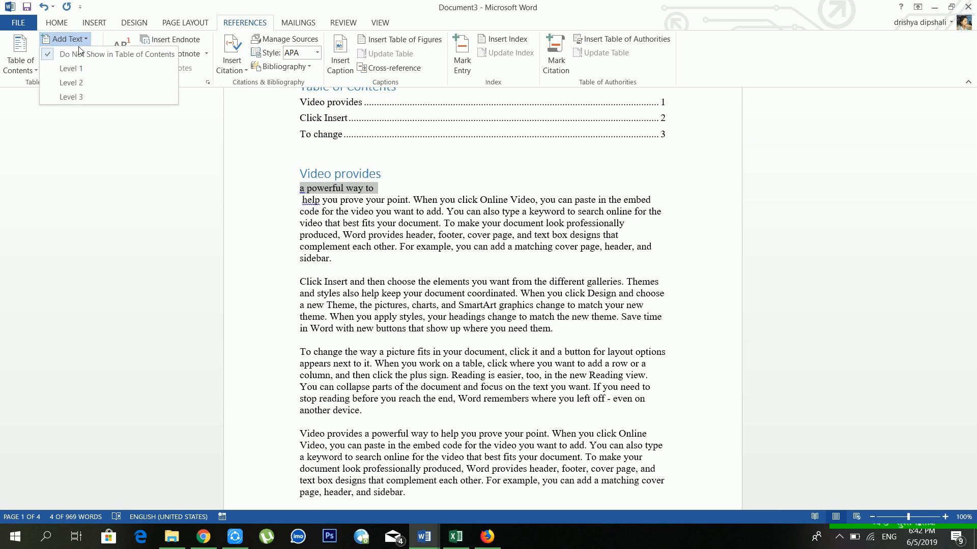
click(81, 78)
click(338, 191)
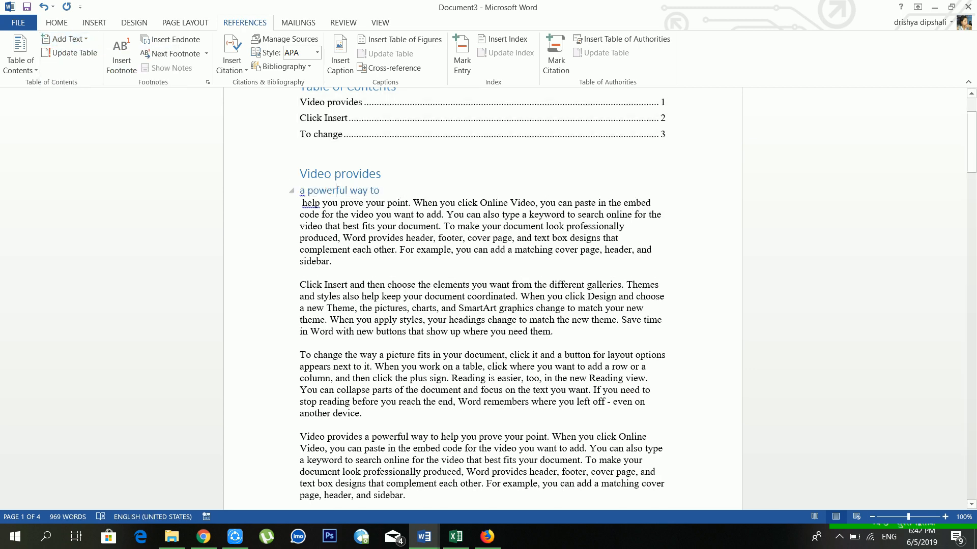
scroll(355, 206, up, 3)
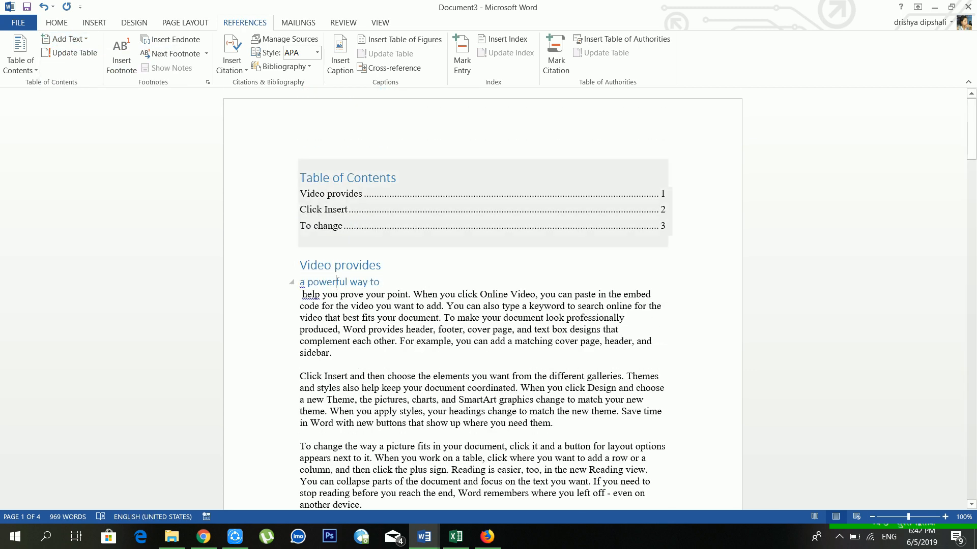
Update the entire Table of Contents so the new subheading appears.
click(356, 206)
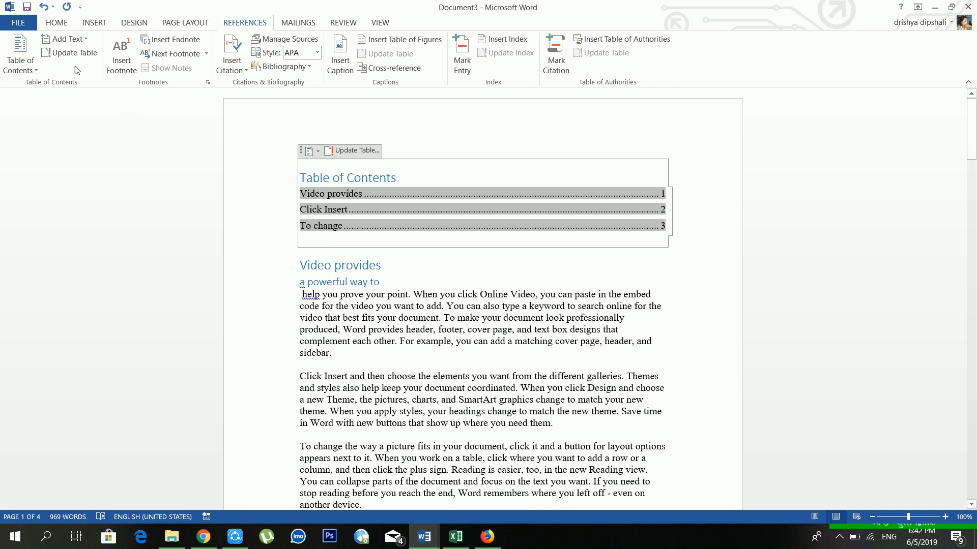
click(71, 53)
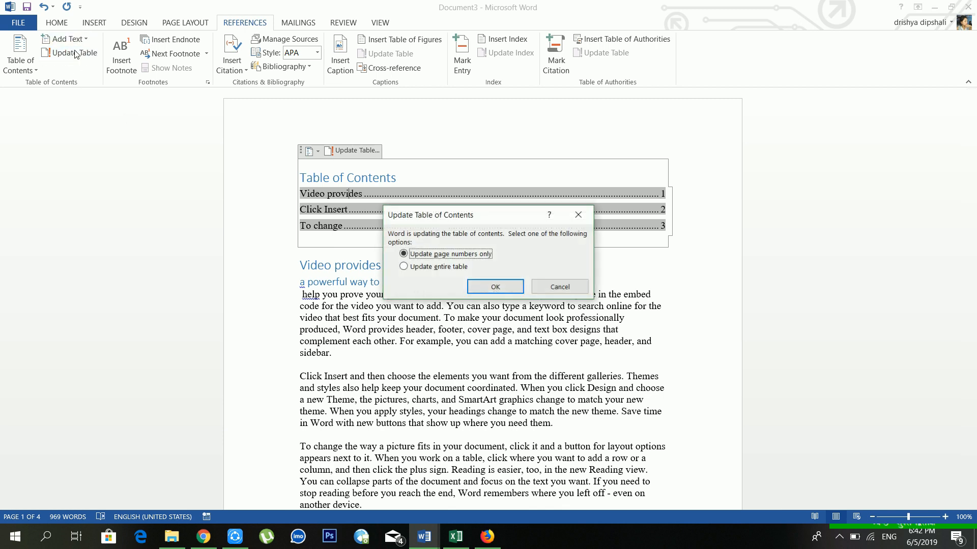
click(435, 268)
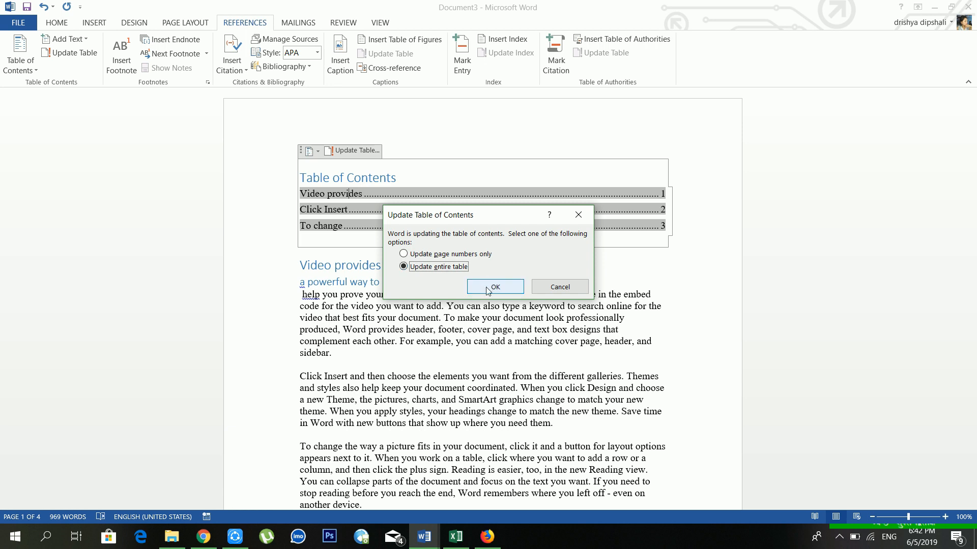
click(491, 287)
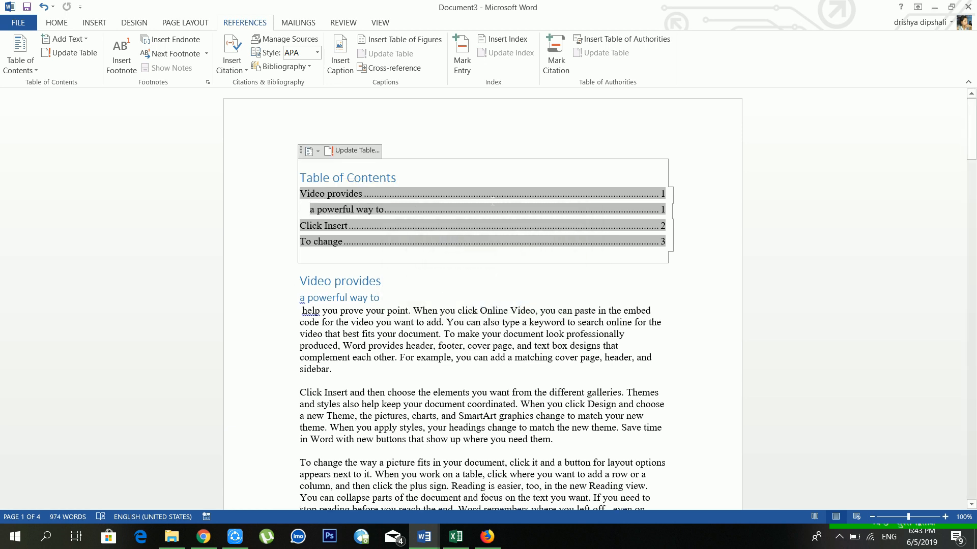
Add a footnote in 'video' reading 'hello hi thank you', then insert an empty endnote in the body text.
click(213, 168)
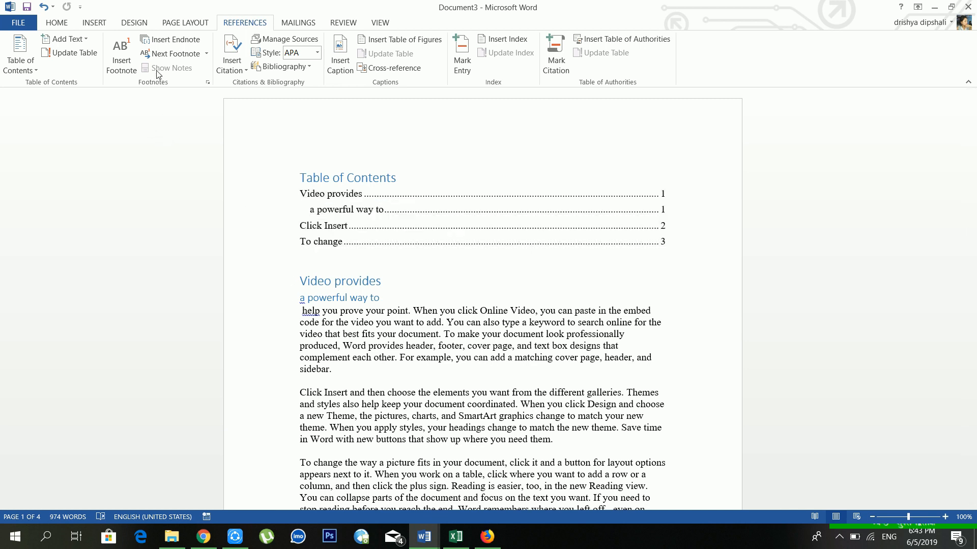
click(121, 63)
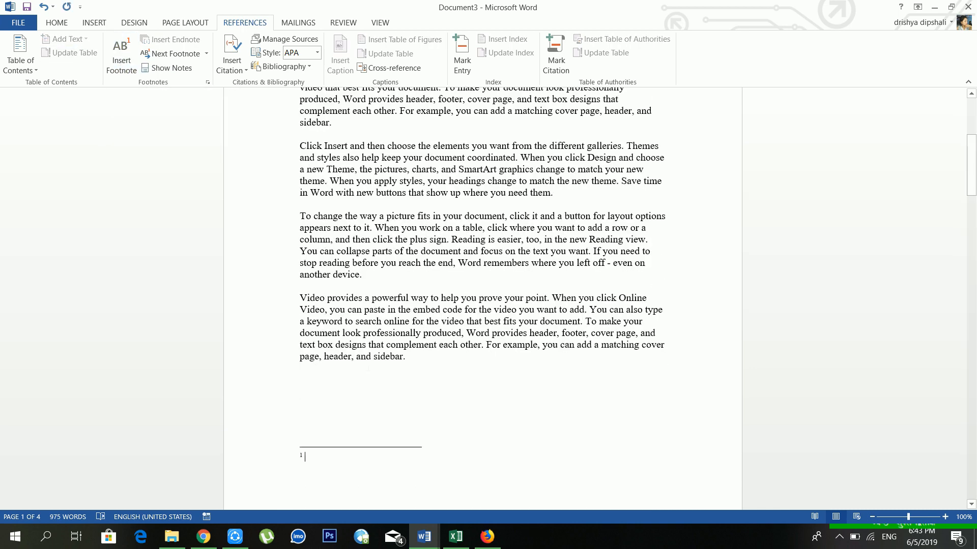
text(j hjkhj hj hjh jkh jkh kj h jkhj)
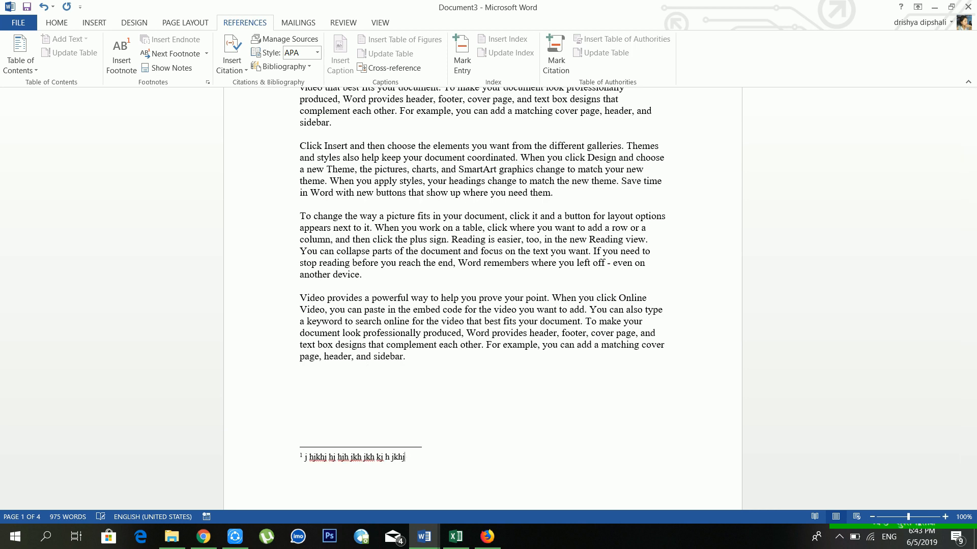
key(BackSpace)
key(BackSpace)
key(BackSpace)
key(BackSpace)
key(BackSpace)
key(BackSpace)
key(BackSpace)
key(BackSpace)
key(BackSpace)
key(BackSpace)
key(BackSpace)
key(BackSpace)
key(BackSpace)
key(BackSpace)
key(BackSpace)
key(BackSpace)
key(BackSpace)
key(BackSpace)
key(BackSpace)
key(BackSpace)
key(BackSpace)
key(BackSpace)
key(BackSpace)
key(BackSpace)
key(BackSpace)
key(BackSpace)
key(BackSpace)
key(BackSpace)
key(BackSpace)
key(BackSpace)
key(BackSpace)
key(BackSpace)
key(BackSpace)
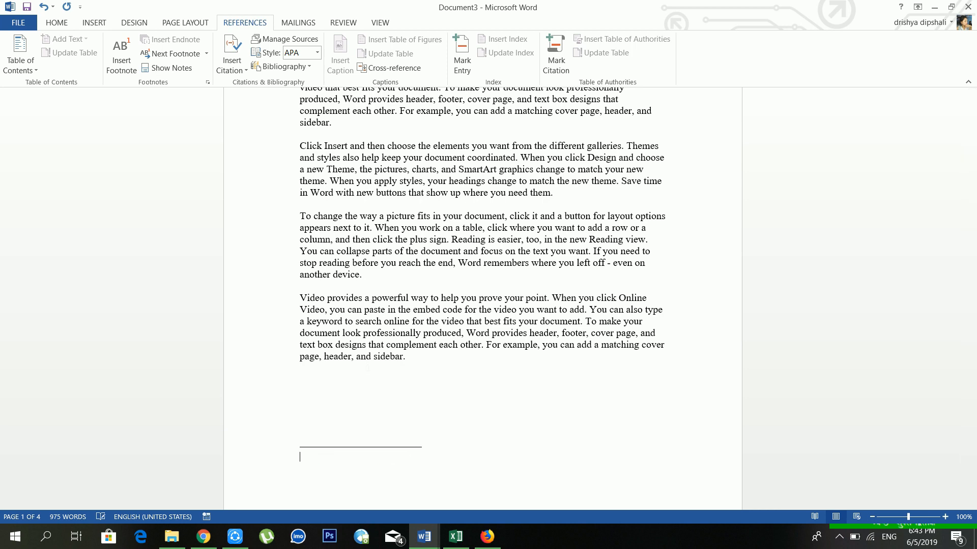
text(hello hi thank yuou)
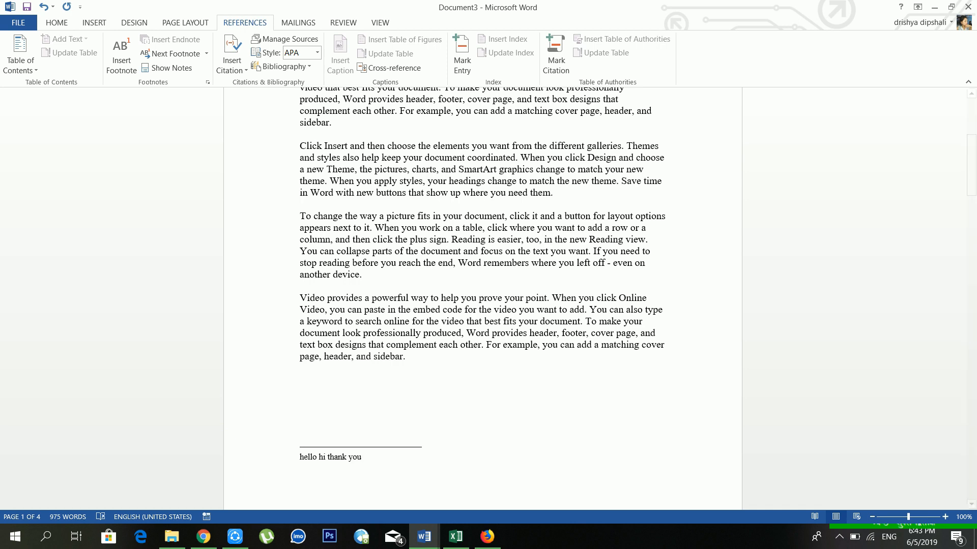
click(405, 346)
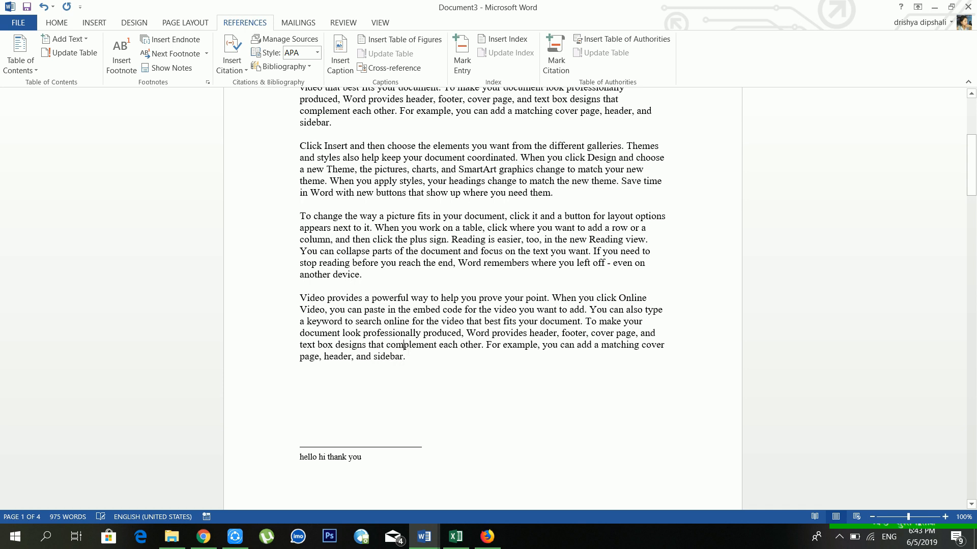
click(191, 44)
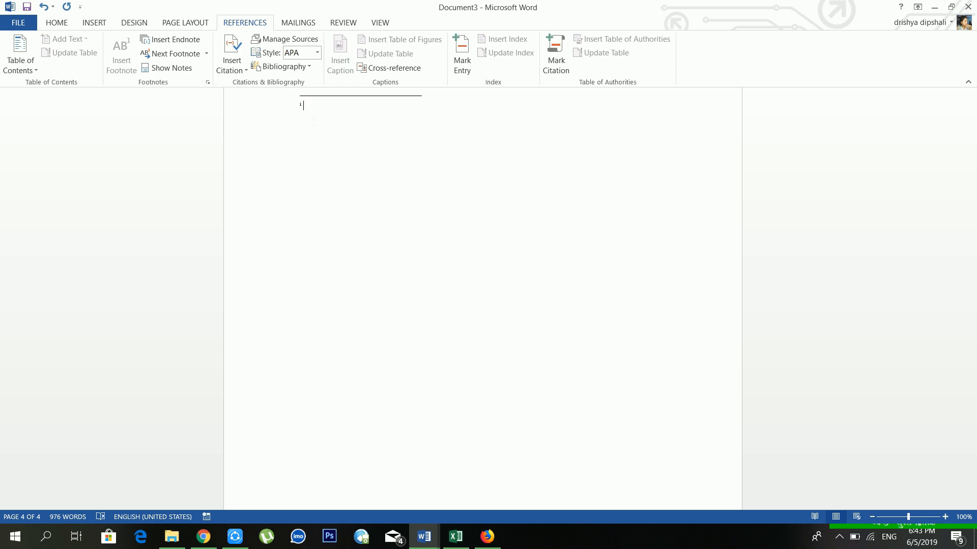
Type the endnote text 'thgoo byetank you'.
text(thank you)
click(310, 105)
text(goo bye)
key(BackSpace)
text(t)
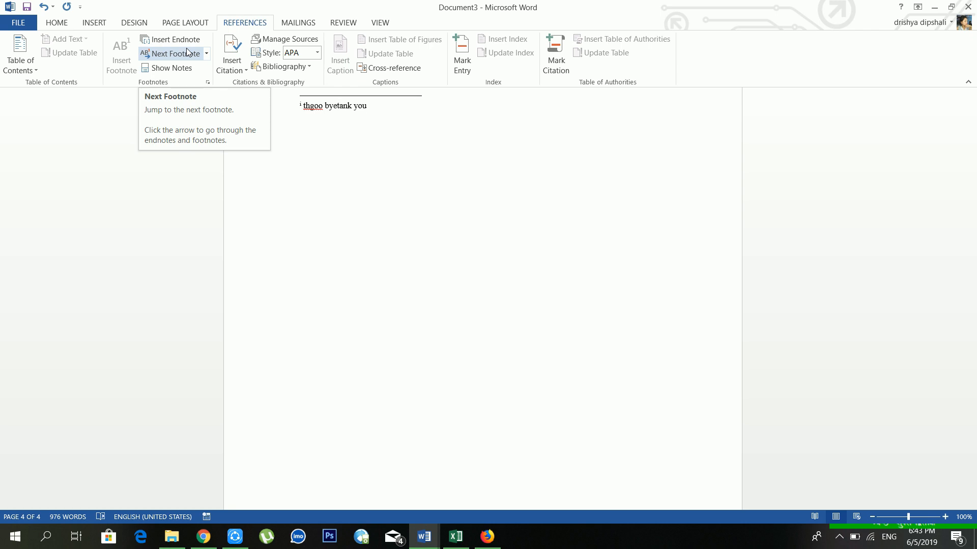
Open the Show Notes choice and dismiss it without changes.
click(178, 67)
click(178, 66)
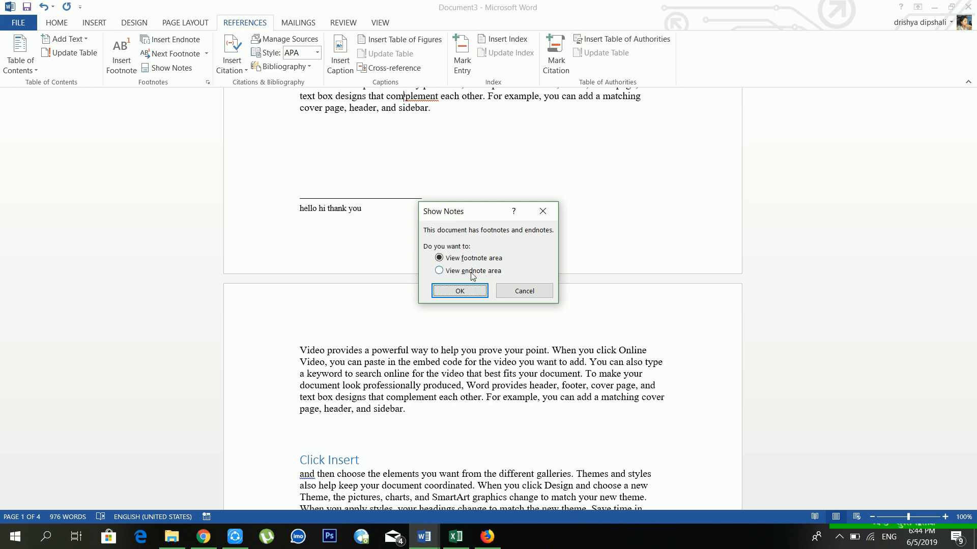
click(541, 212)
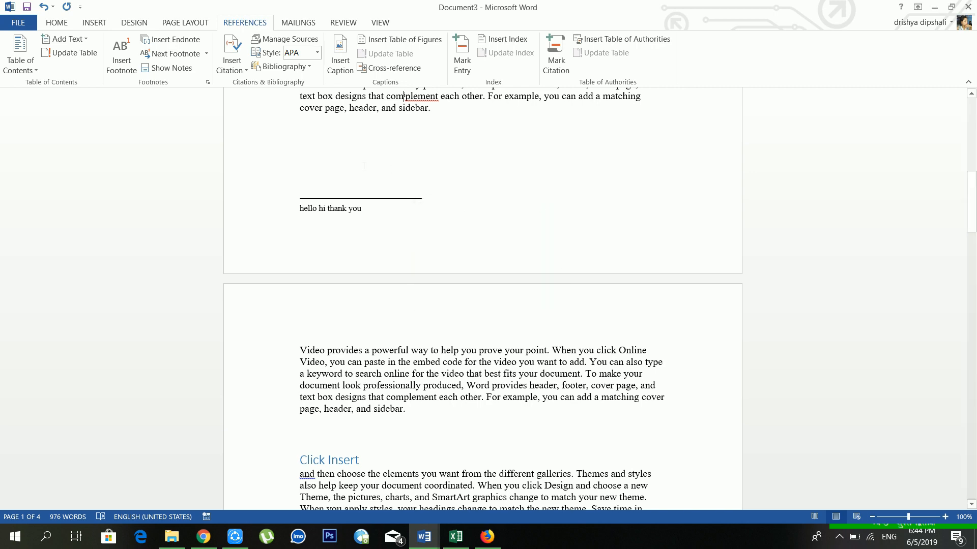
Insert a blank line after the first paragraph ending in 'sidebar.'.
scroll(483, 300, up, 10)
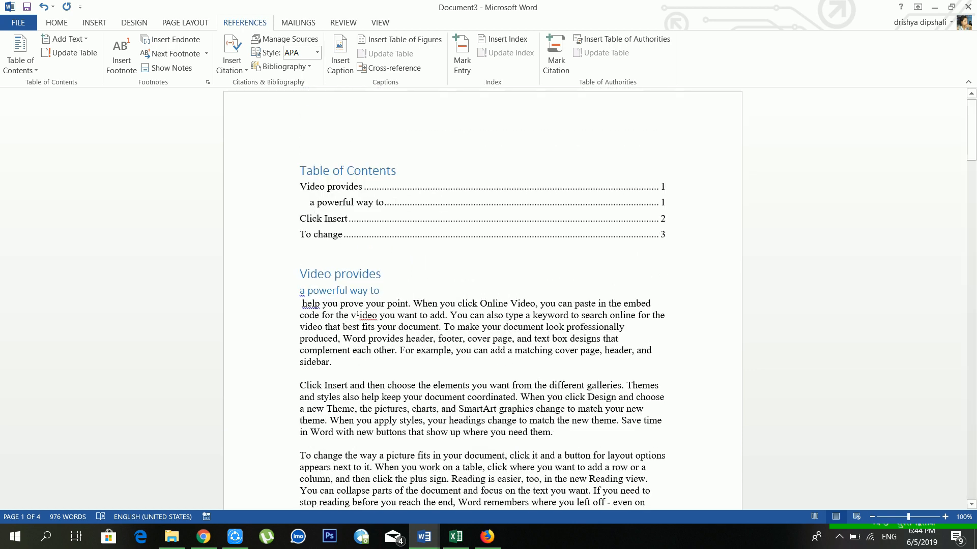
scroll(389, 258, down, 3)
key(Return)
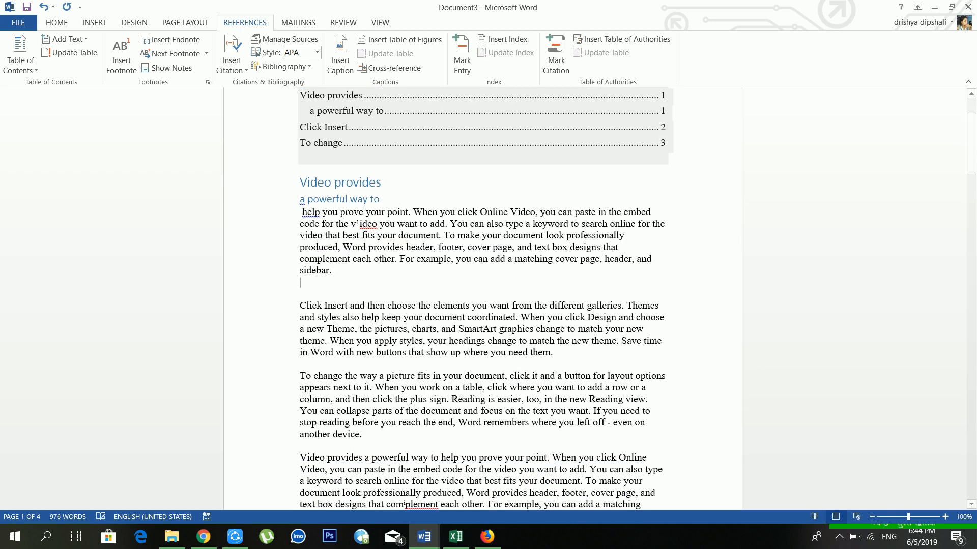
Start a new book source with the author's name, title 'cmputer' and year 2019.
click(239, 70)
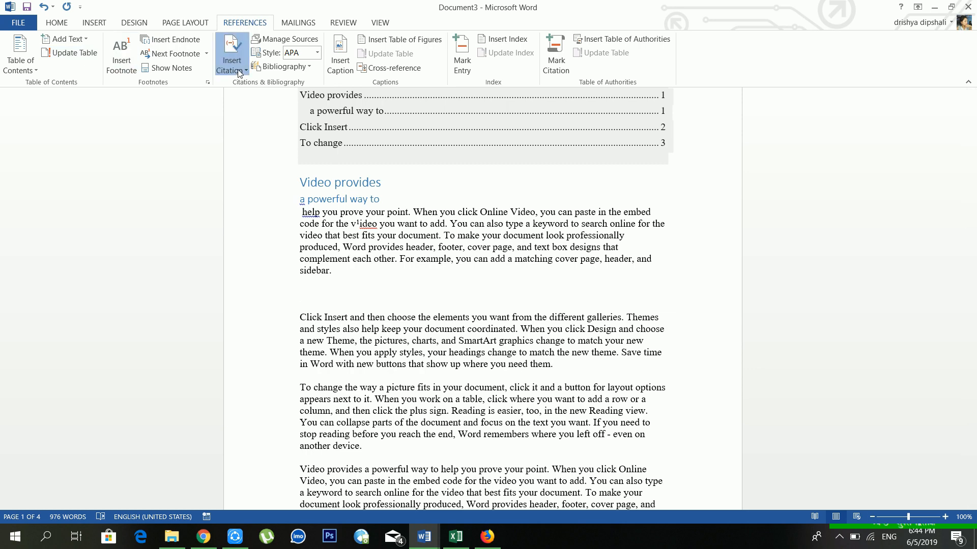
click(242, 87)
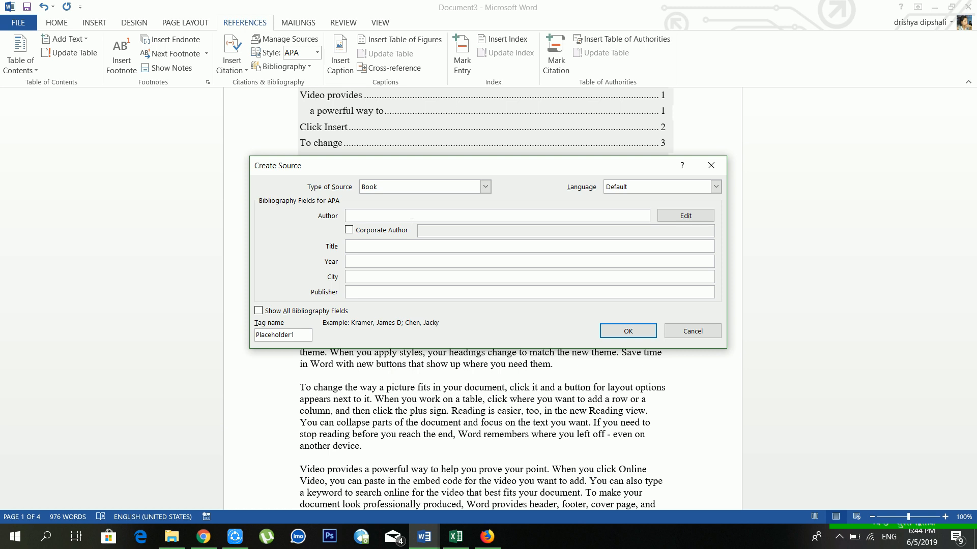
click(430, 248)
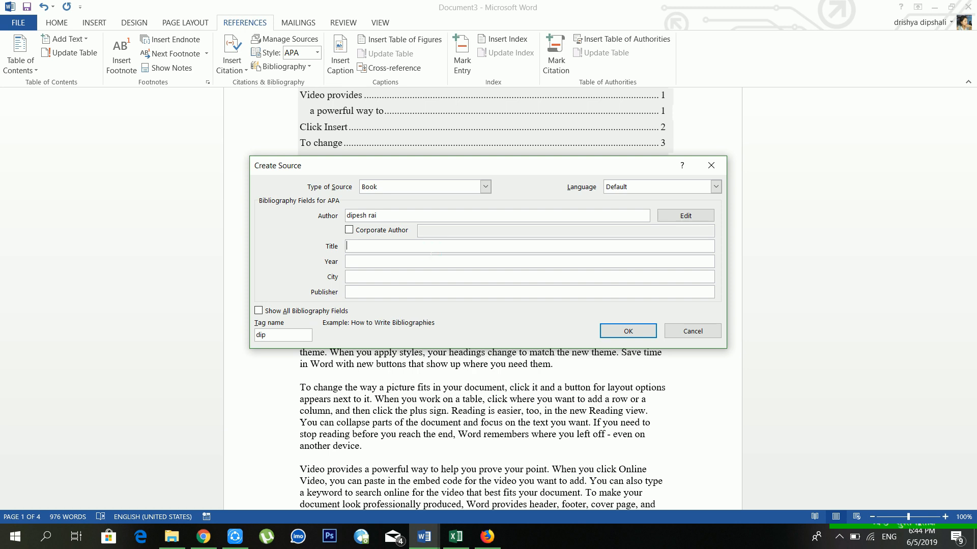
text(cmputer)
key(Tab)
text(2019)
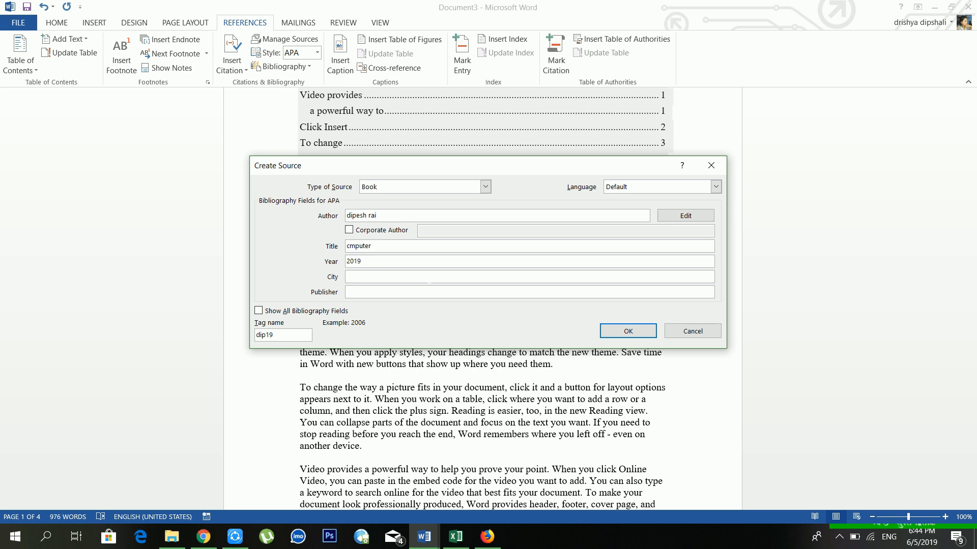
Add city Kathmandu and publisher 'nepal publishing house', and insert the citation.
key(Tab)
text(kathmandu)
click(427, 291)
text(nepal pub)
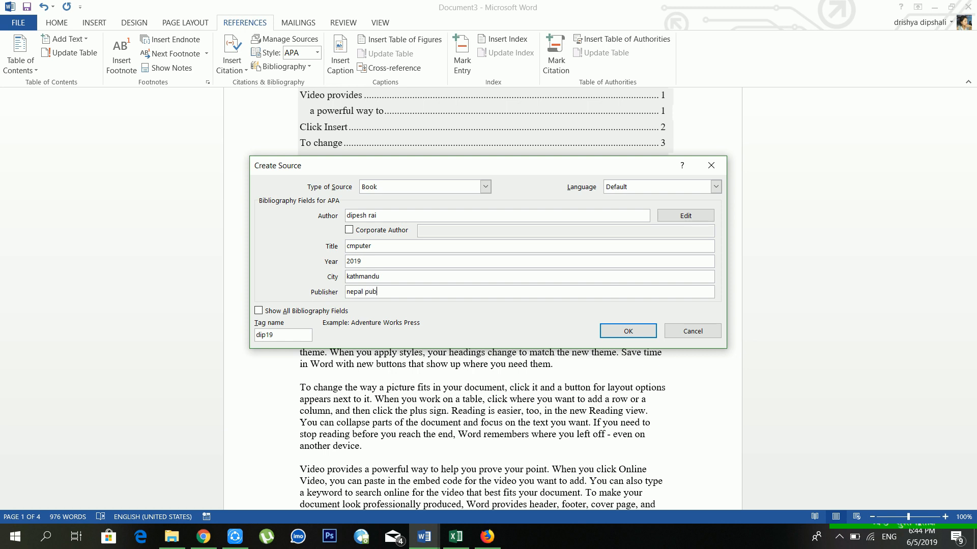
text(lishing house)
click(617, 331)
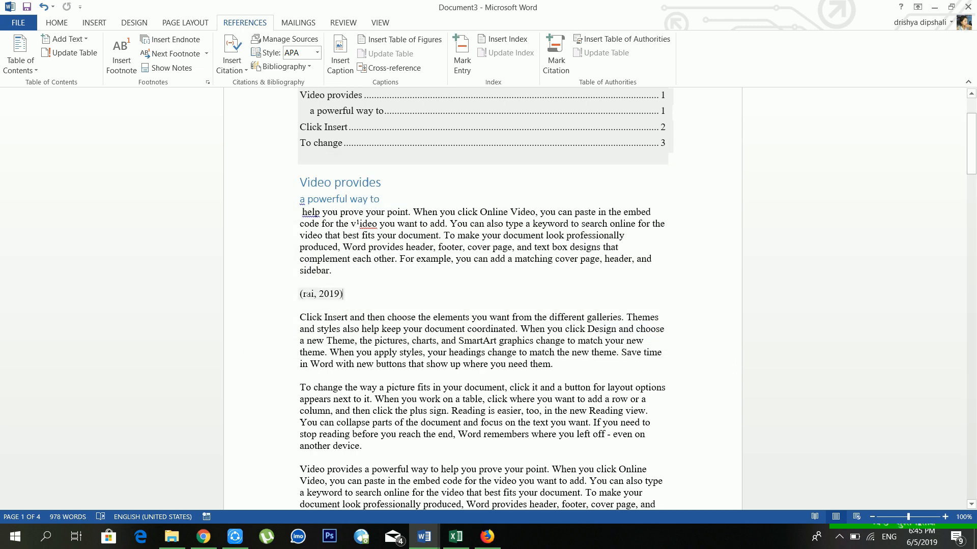
Review the stored sources in Manage Sources and close it unchanged.
click(329, 294)
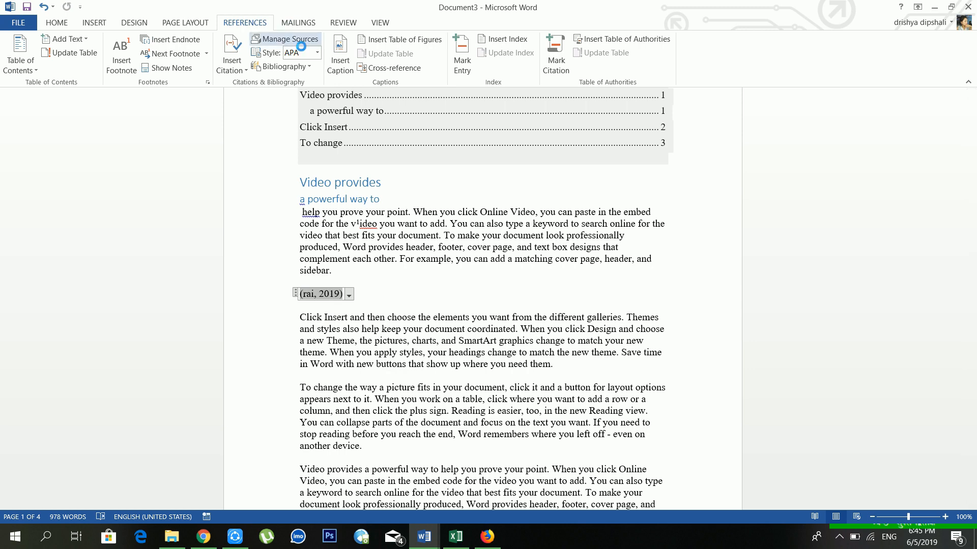
click(294, 41)
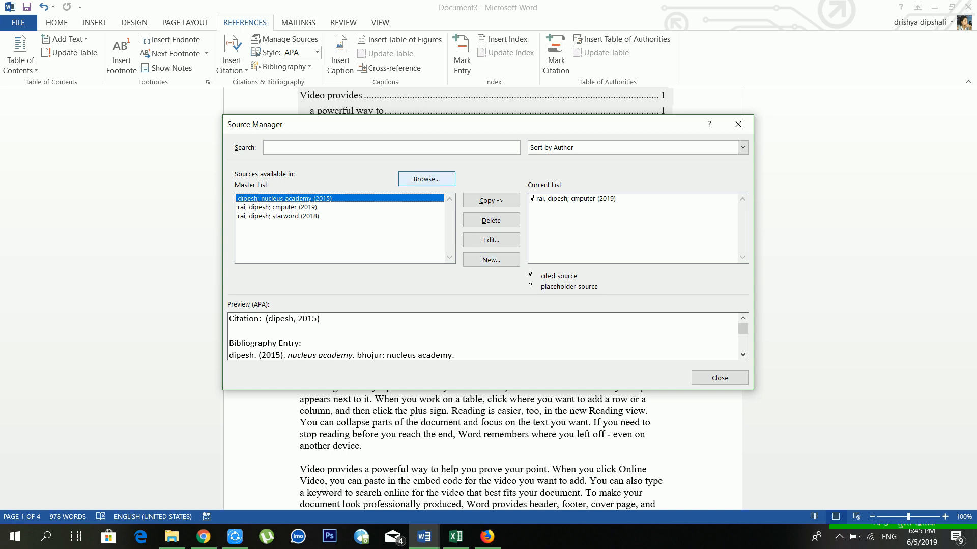
click(737, 124)
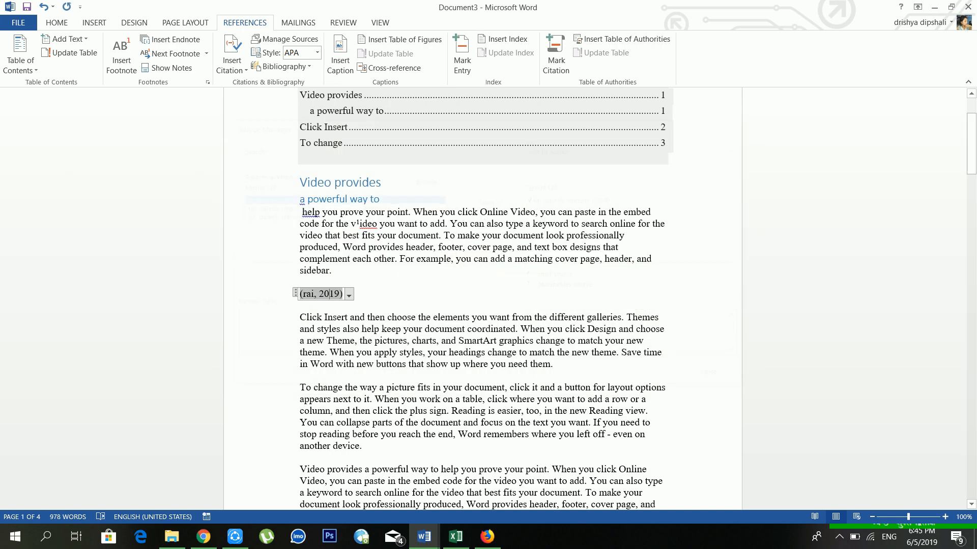
Switch the citation style to ISO 690 - First Element and Date.
click(317, 53)
click(328, 122)
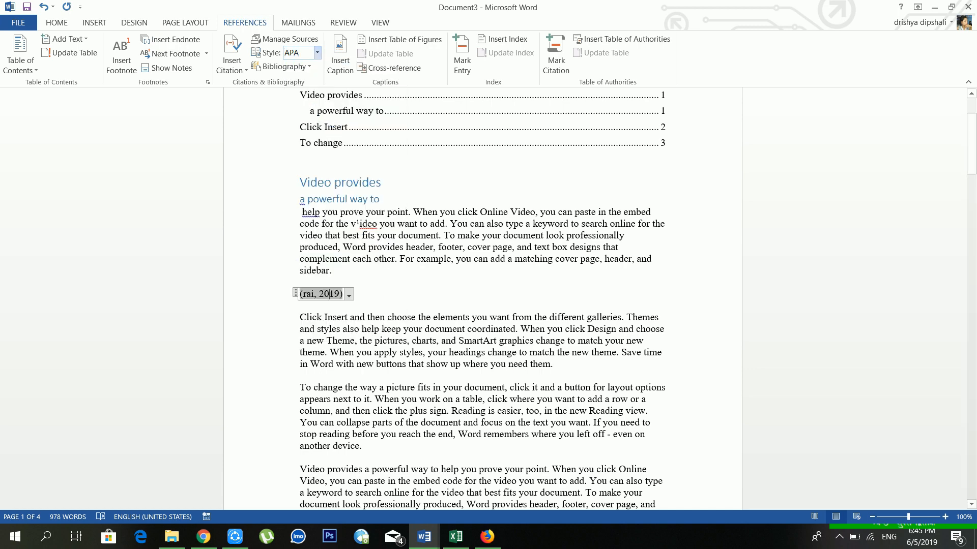
click(317, 53)
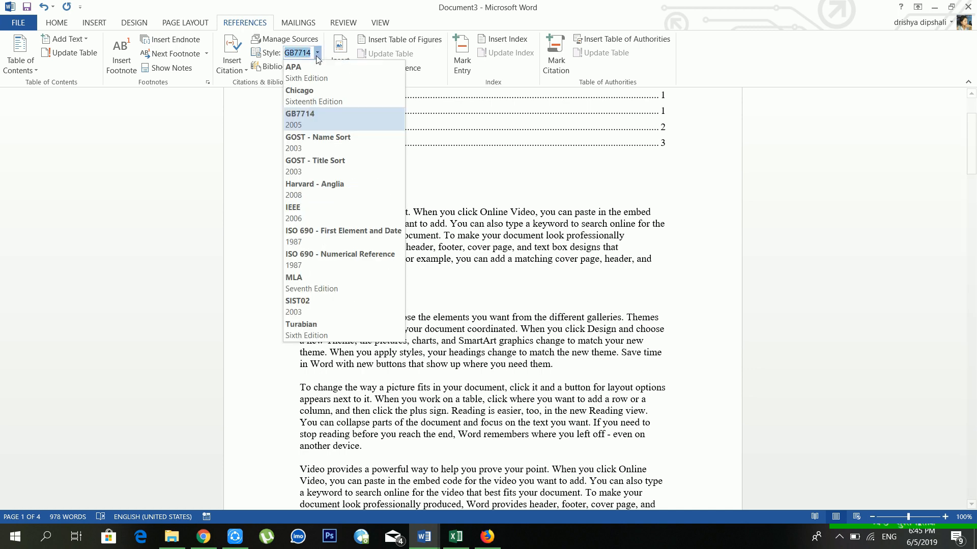
click(337, 235)
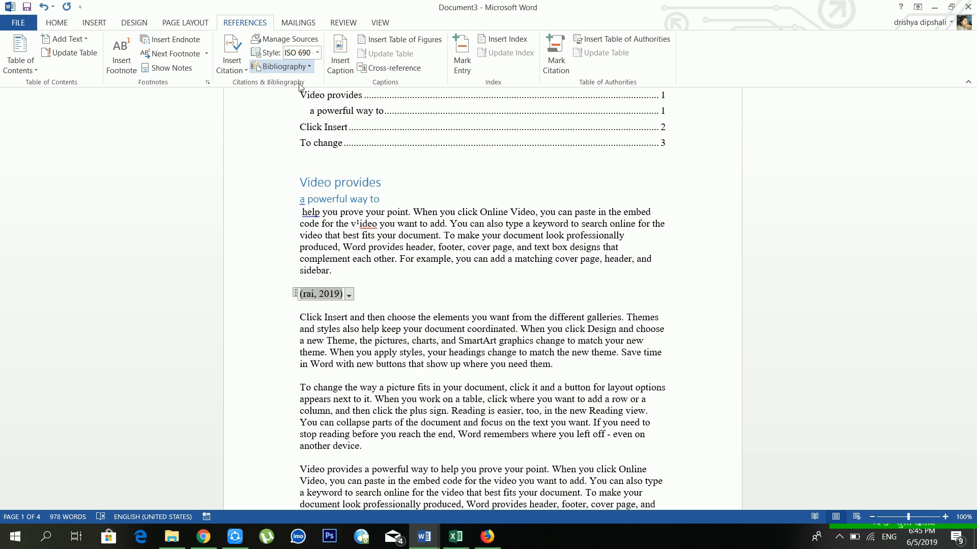
scroll(482, 300, down, 3)
scroll(492, 250, down, 20)
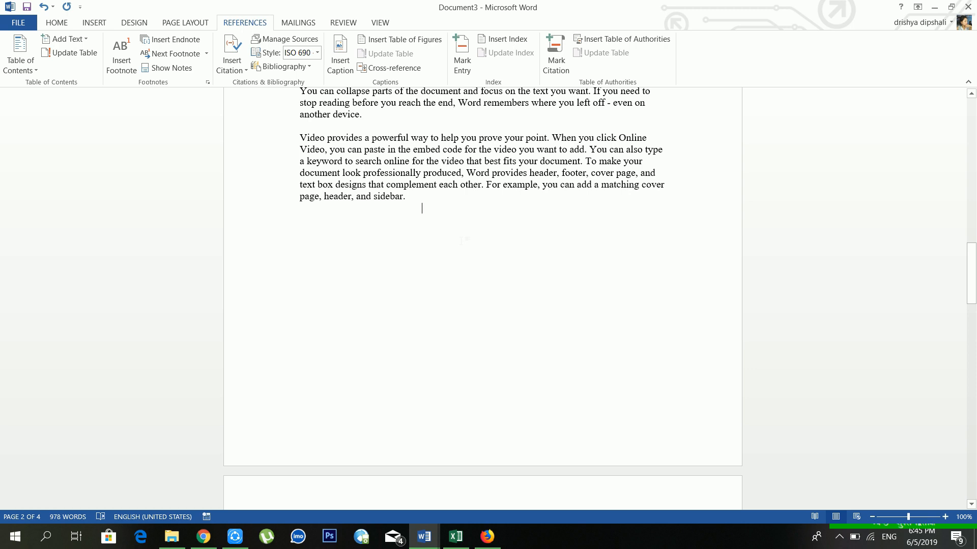
Insert a References bibliography listing the 2019 book 'cmputer'.
click(312, 66)
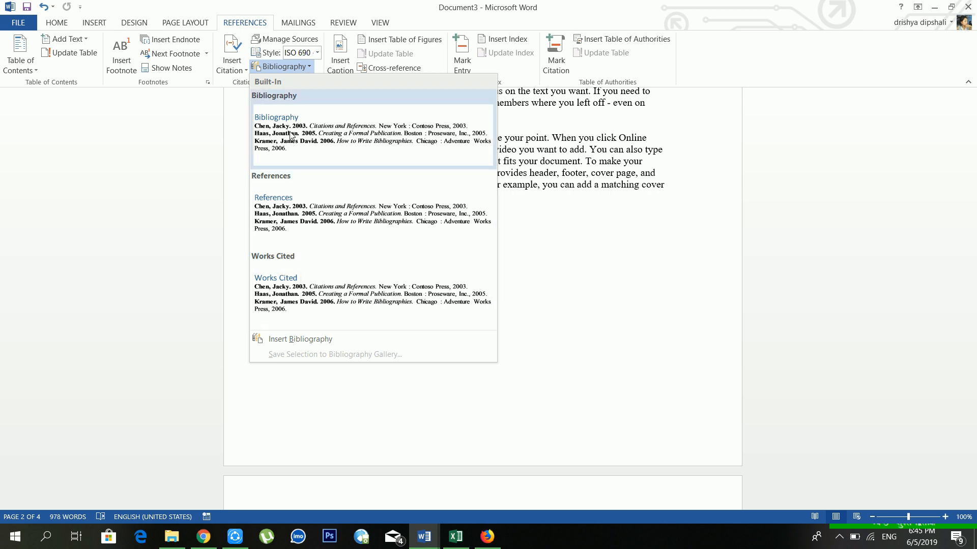
click(279, 206)
scroll(285, 203, down, 3)
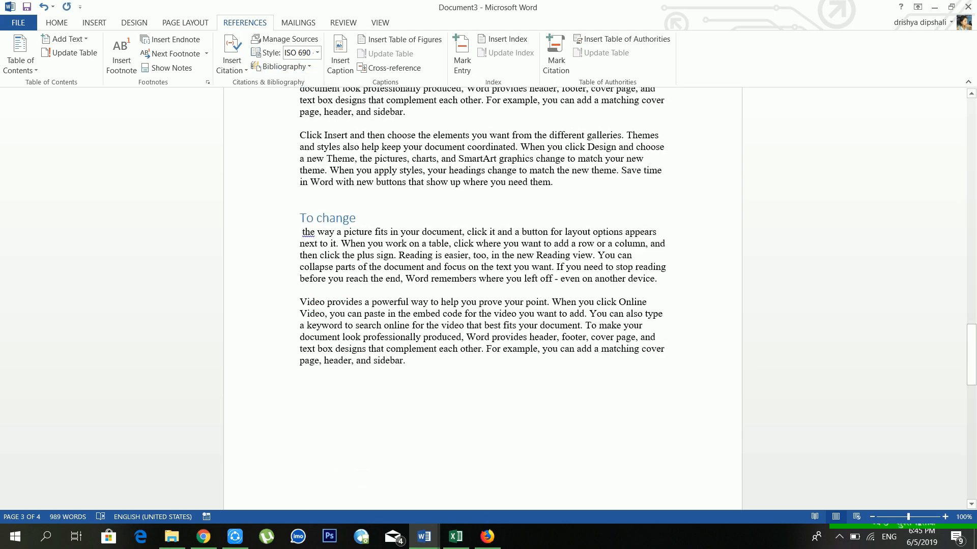
scroll(387, 238, down, 12)
scroll(388, 239, up, 8)
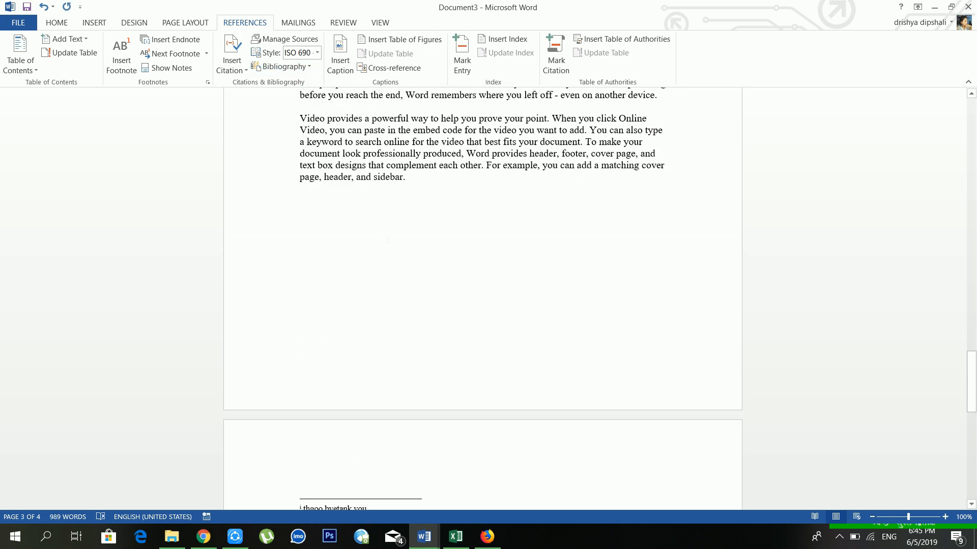
scroll(388, 239, up, 10)
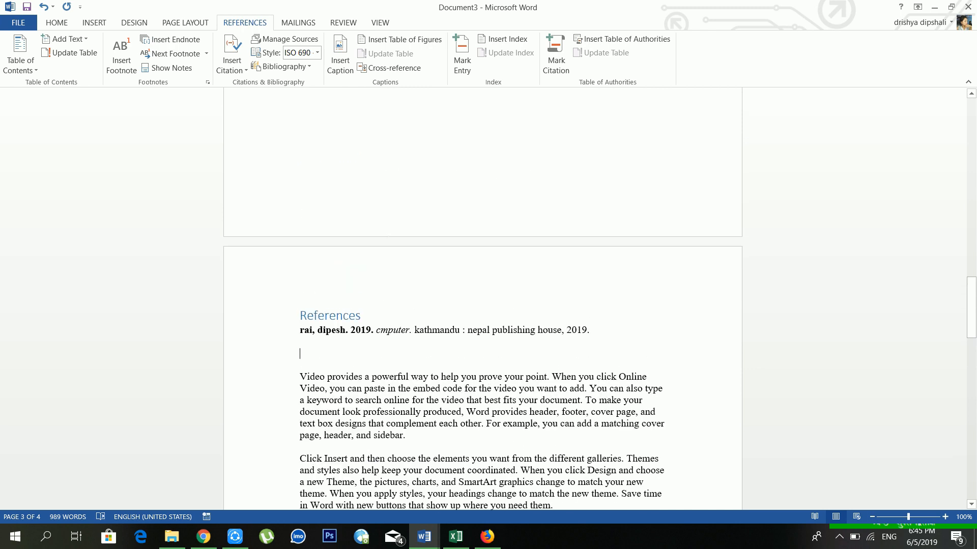
Select the bibliography and undo it with repeated Ctrl+Z.
click(300, 353)
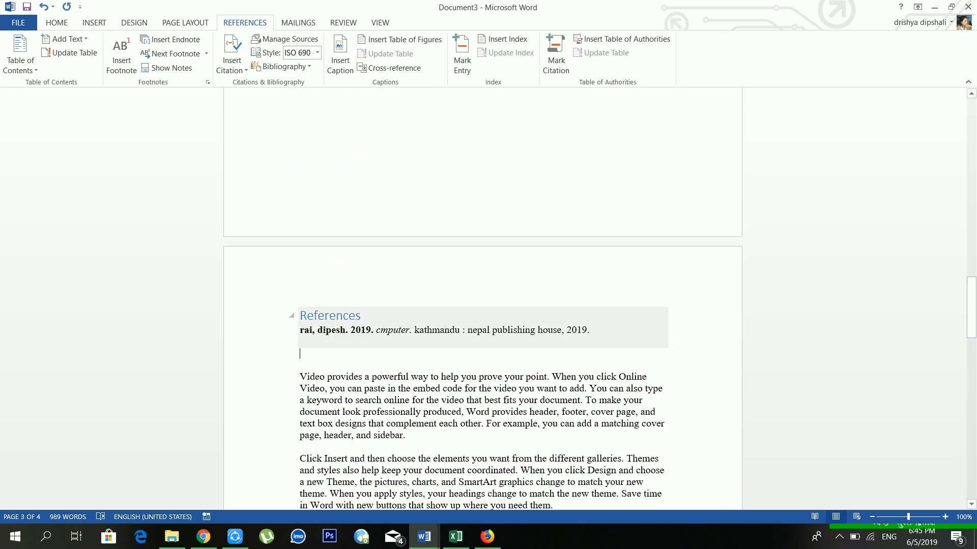
click(335, 315)
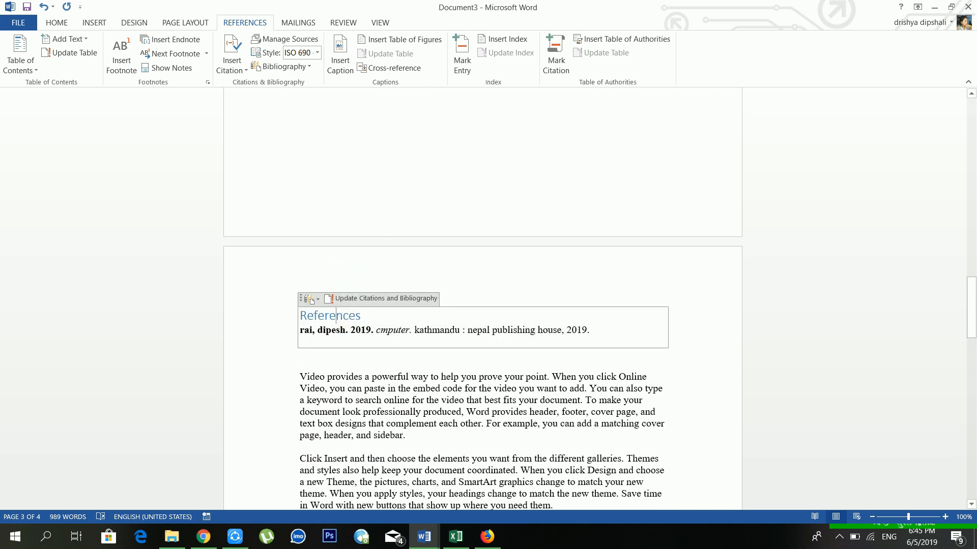
key(ctrl+z)
key(ctrl+z)
key(ctrl+z)
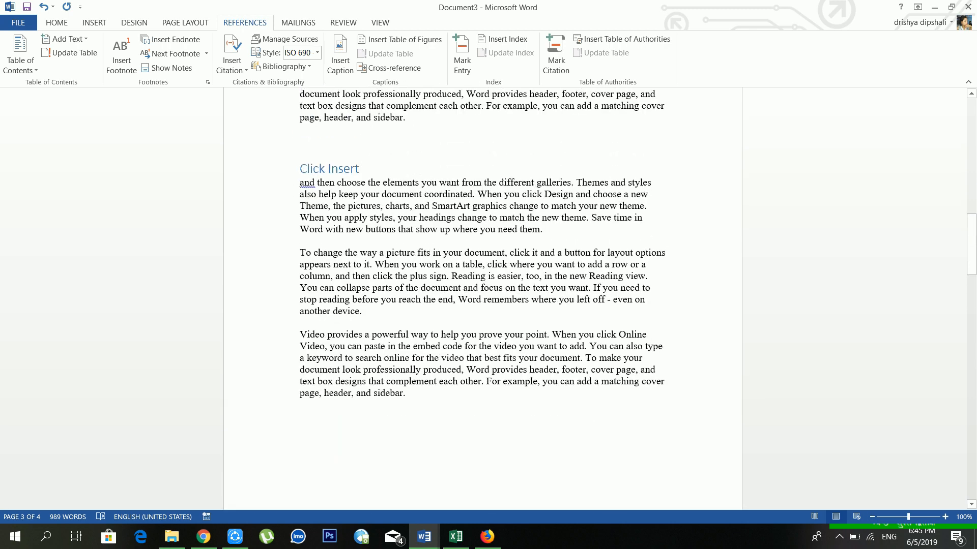
key(ctrl+z)
key(ctrl+z)
key(ctrl+z)
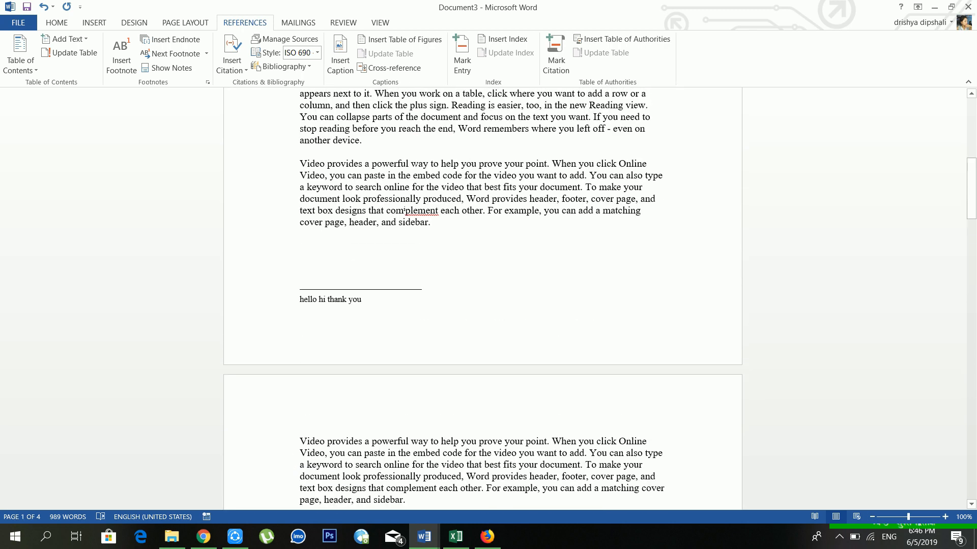
key(ctrl+z)
key(ctrl+z)
key(ctrl+z)
key(ctrl+z)
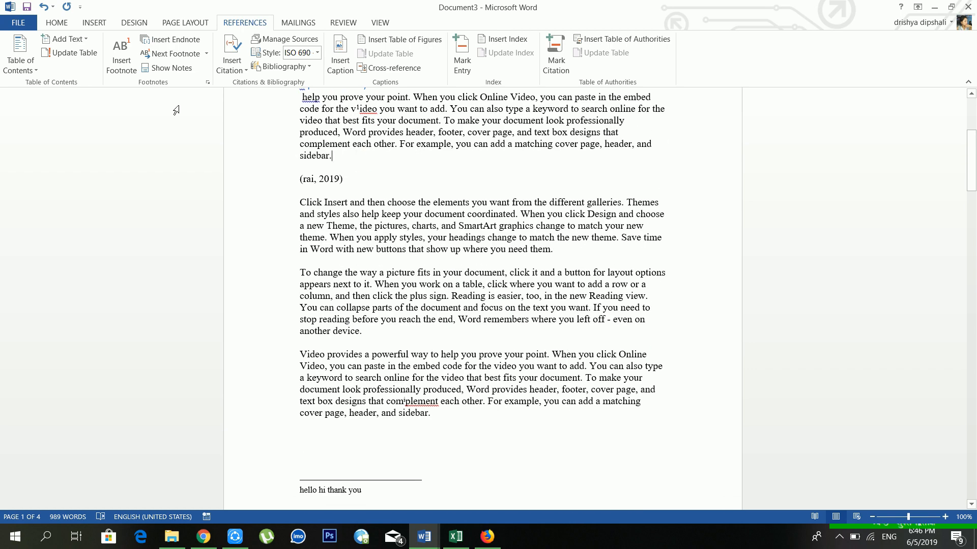
Insert photo 4, the pink flower from drive E's sell phto folder, after the first body paragraph.
click(88, 25)
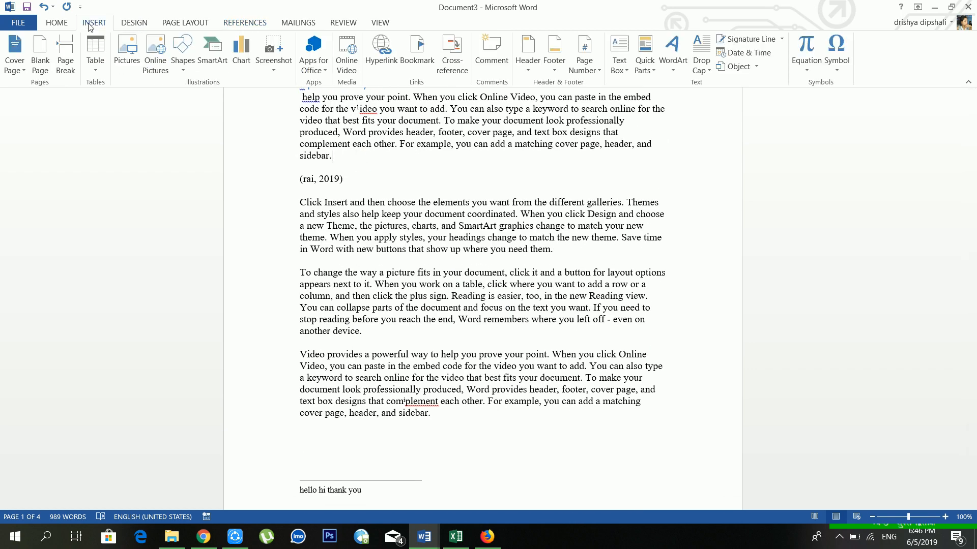
click(133, 63)
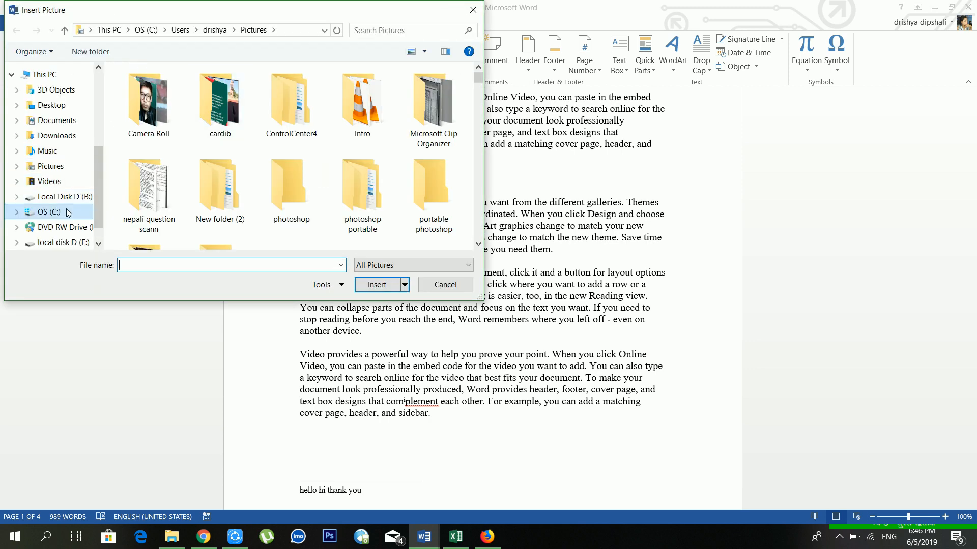
click(72, 243)
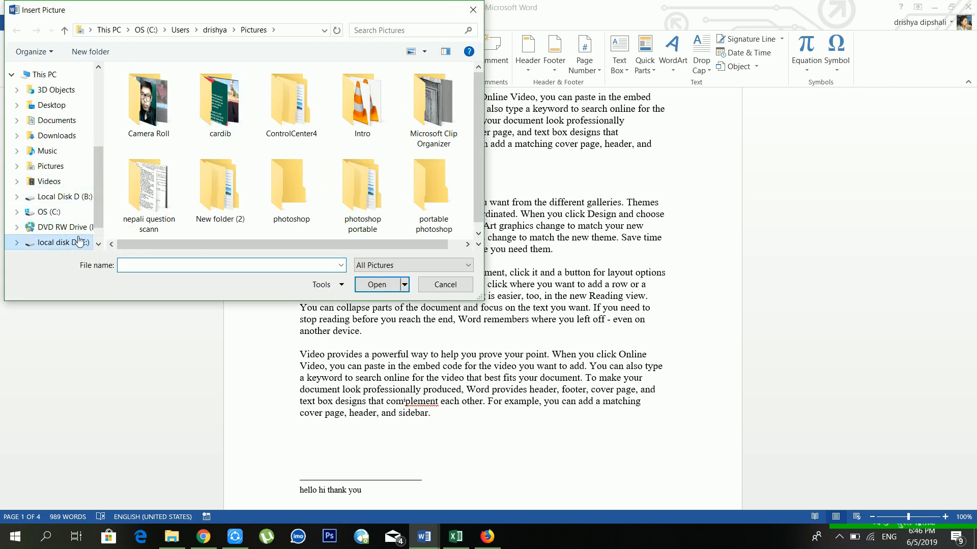
scroll(99, 187, down, 1)
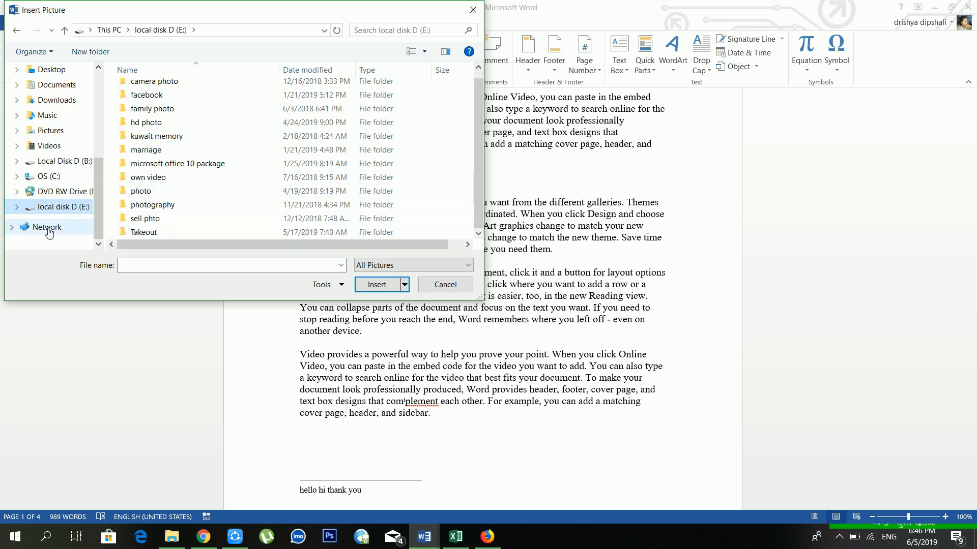
click(150, 222)
double_click(150, 222)
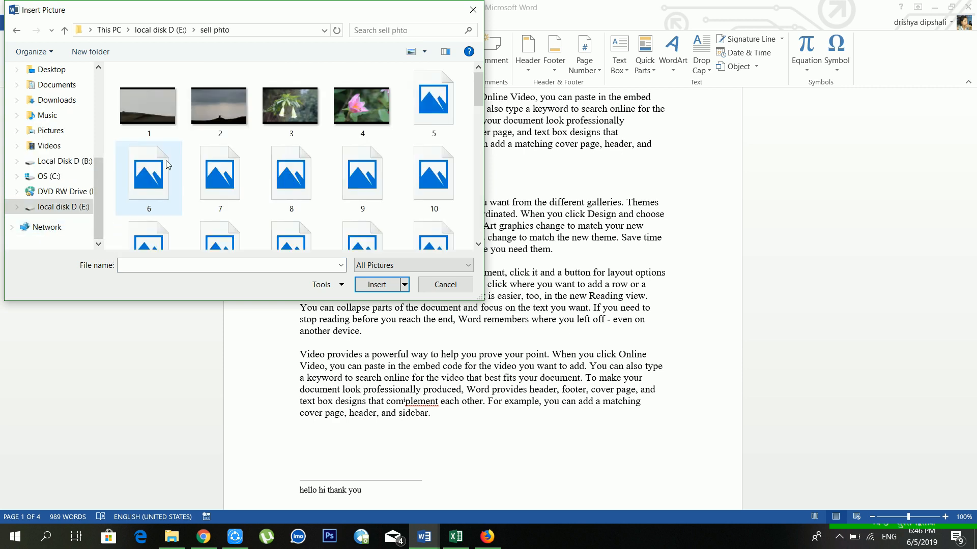
click(363, 113)
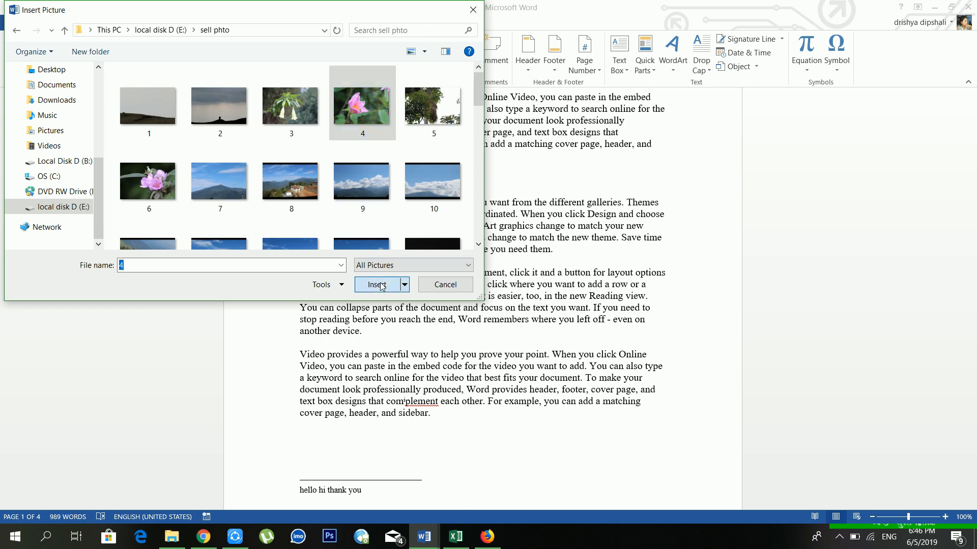
click(376, 285)
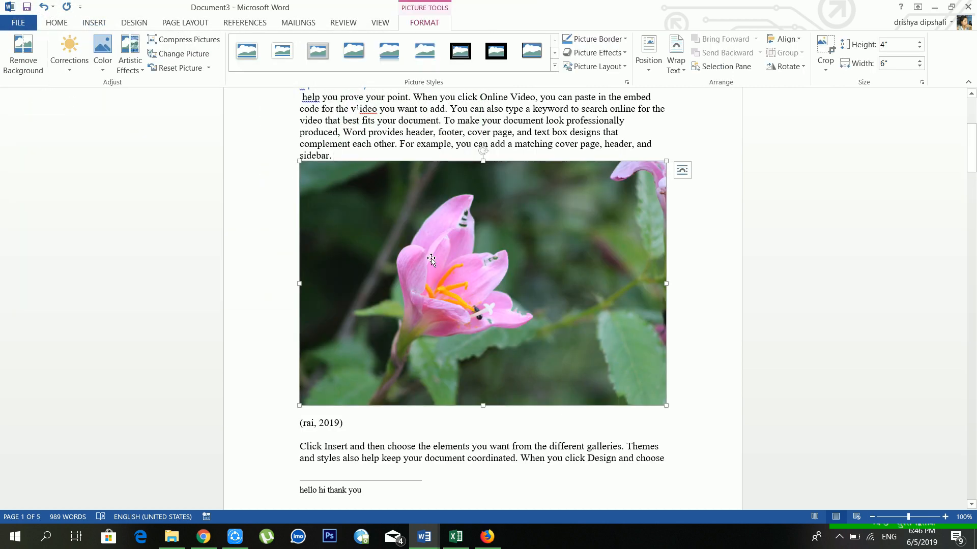
scroll(430, 260, down, 4)
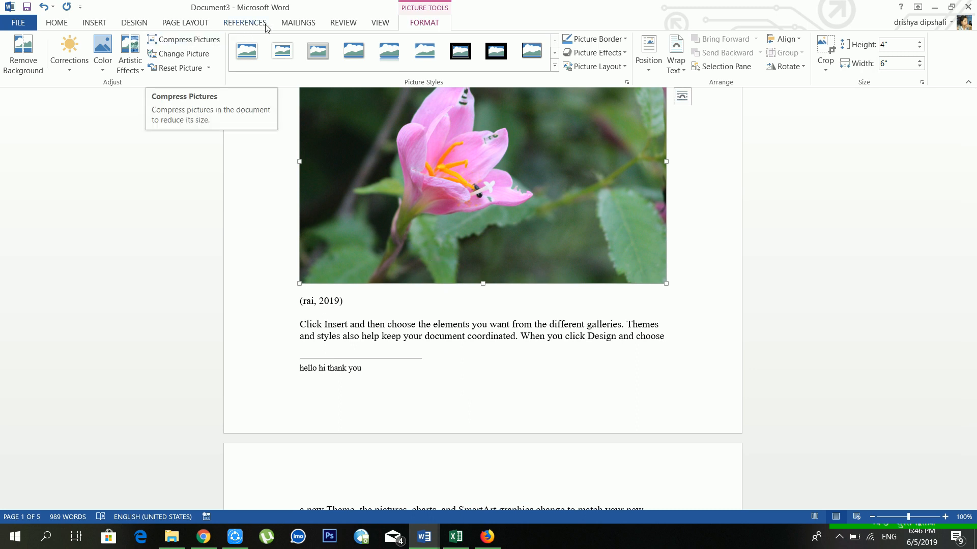
click(245, 23)
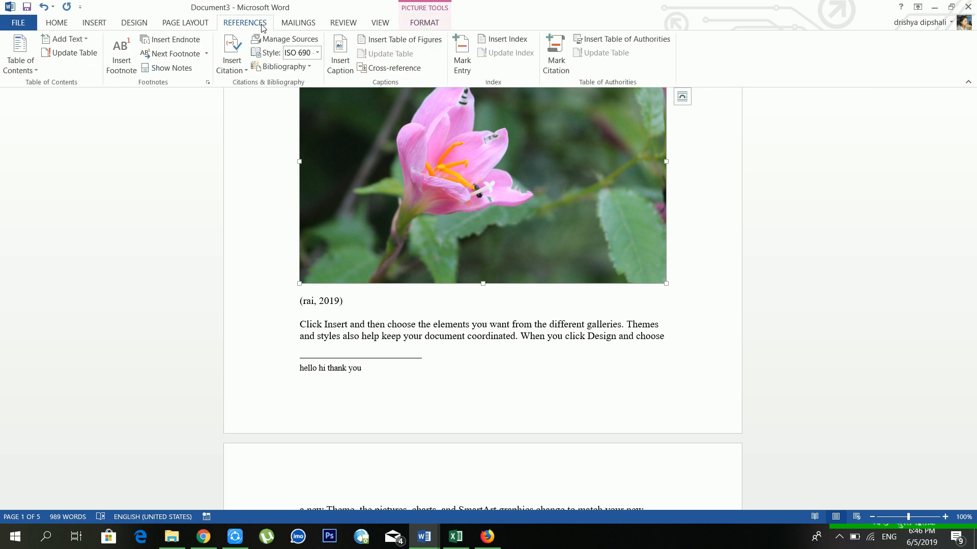
click(339, 60)
click(495, 317)
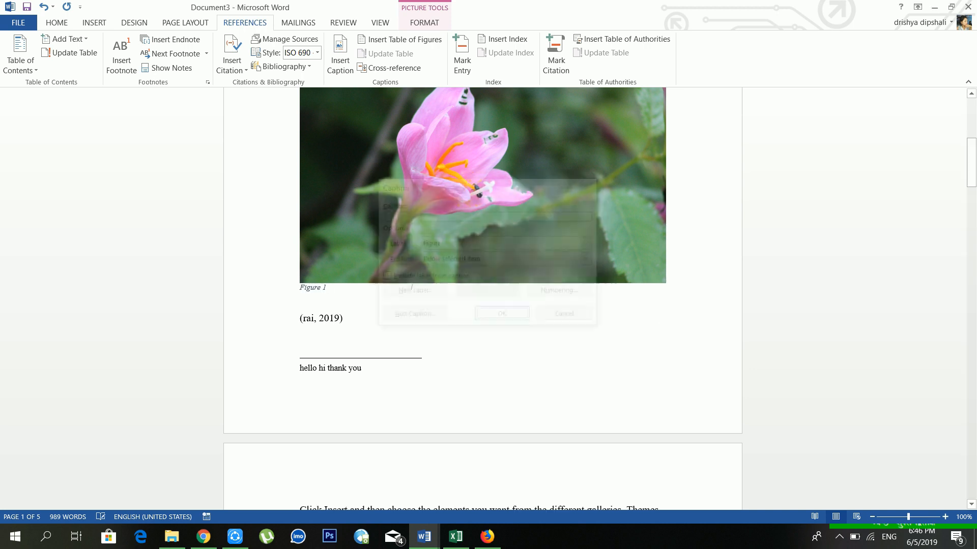
text(jkhjkh jh)
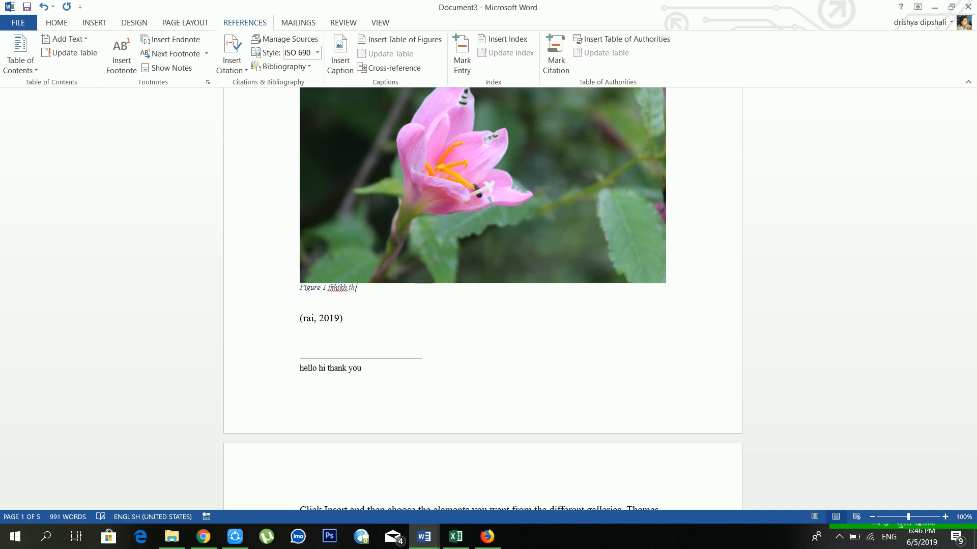
text( jkh kjh j hjk jkhkjh kjh kh k)
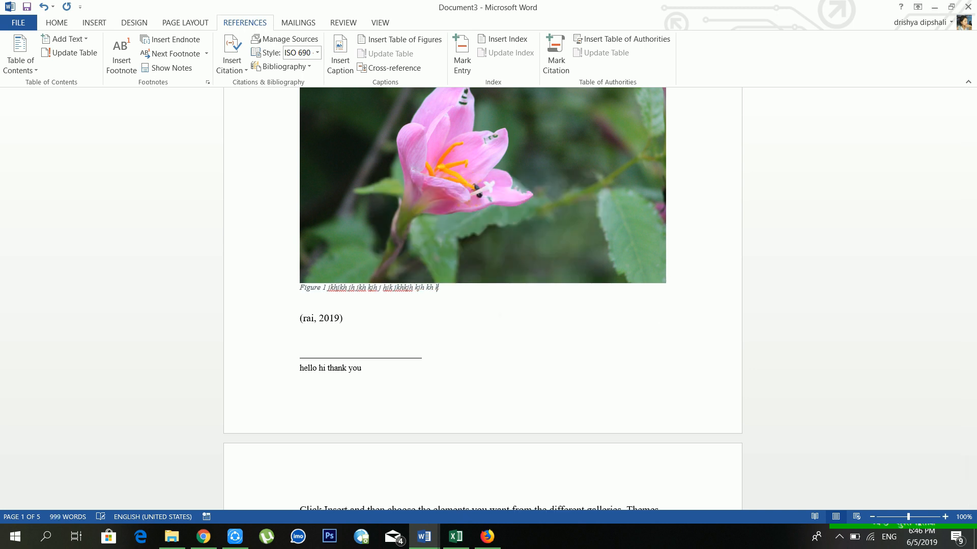
text(jhkhkhjkh kjh kh)
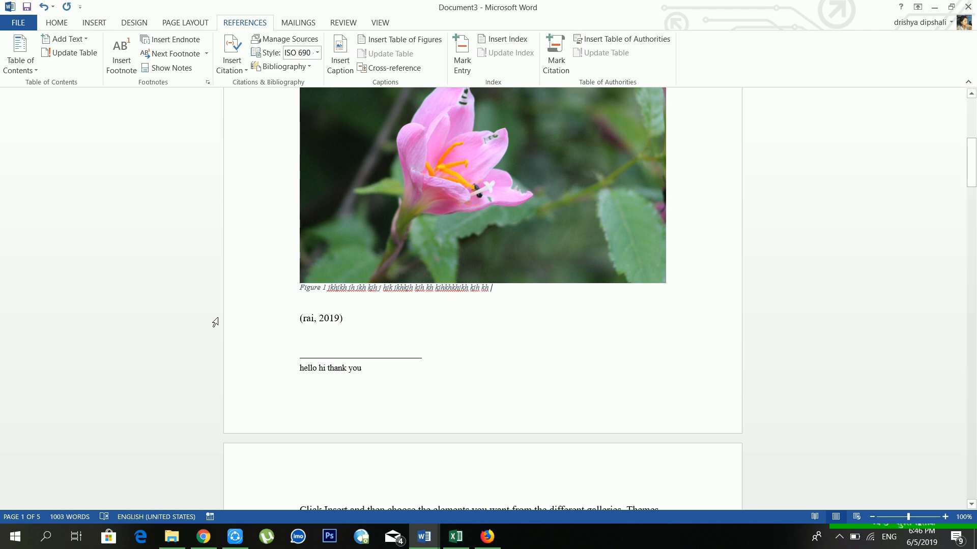
scroll(215, 323, up, 5)
scroll(482, 300, up, 2)
scroll(381, 264, down, 4)
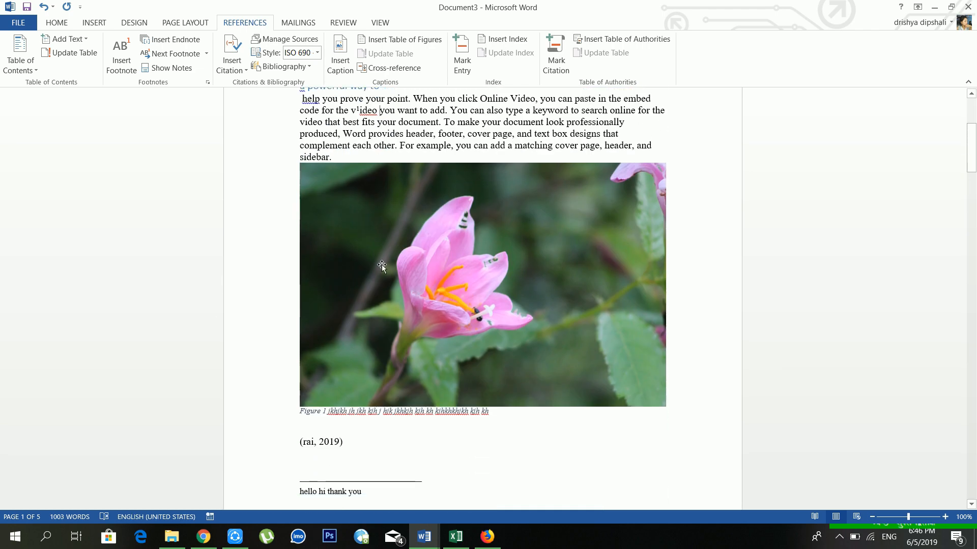
scroll(373, 268, up, 3)
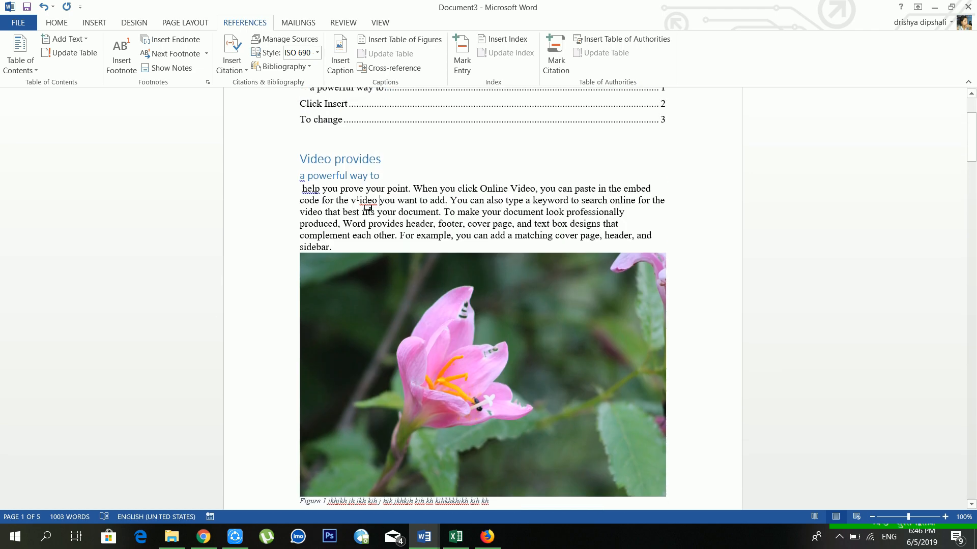
scroll(412, 192, up, 3)
Insert a default table of figures at the table of contents, then undo it to restore the (rai, 2019) citation.
click(412, 192)
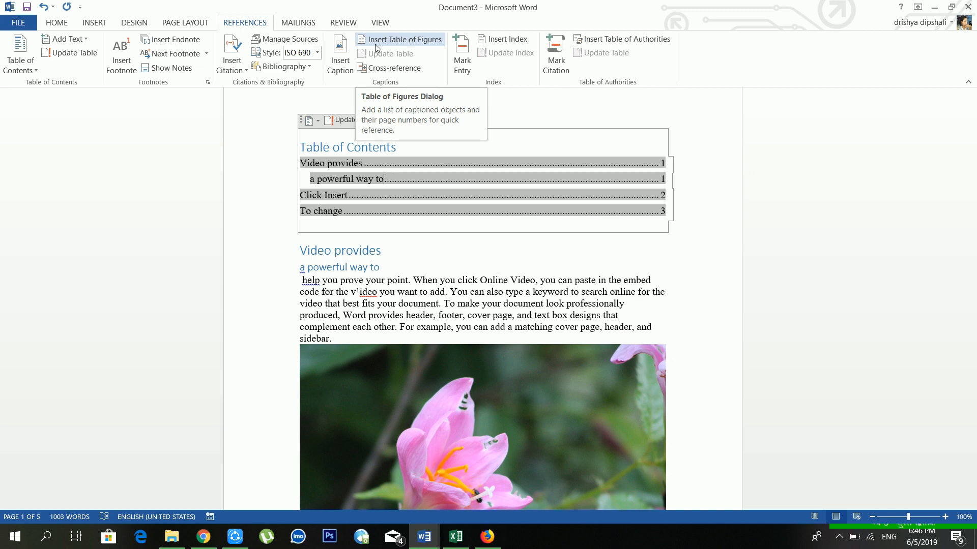
click(400, 41)
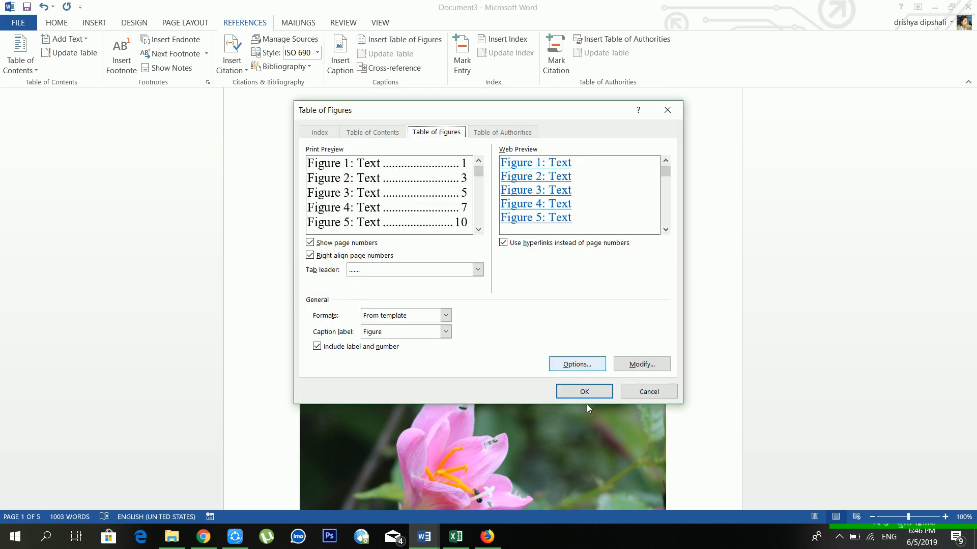
click(584, 392)
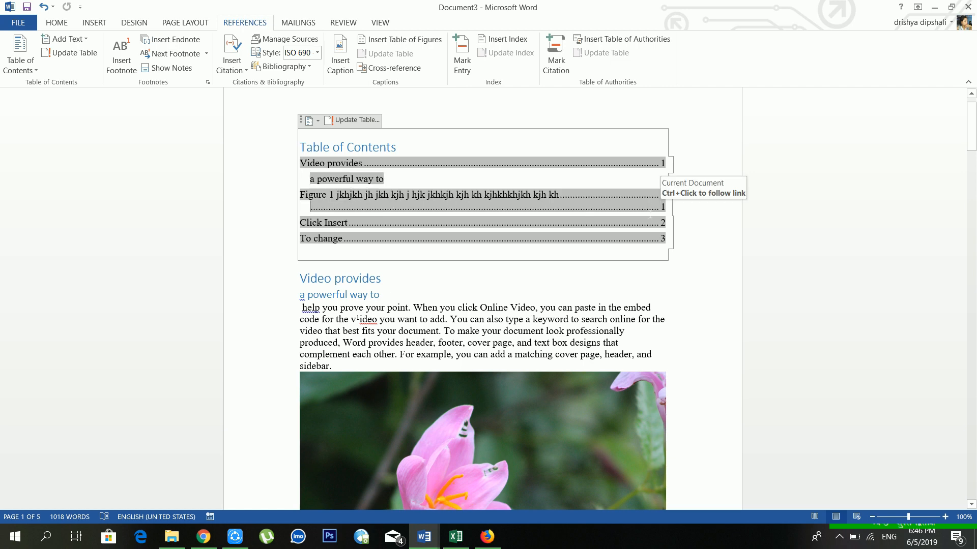
scroll(496, 276, down, 13)
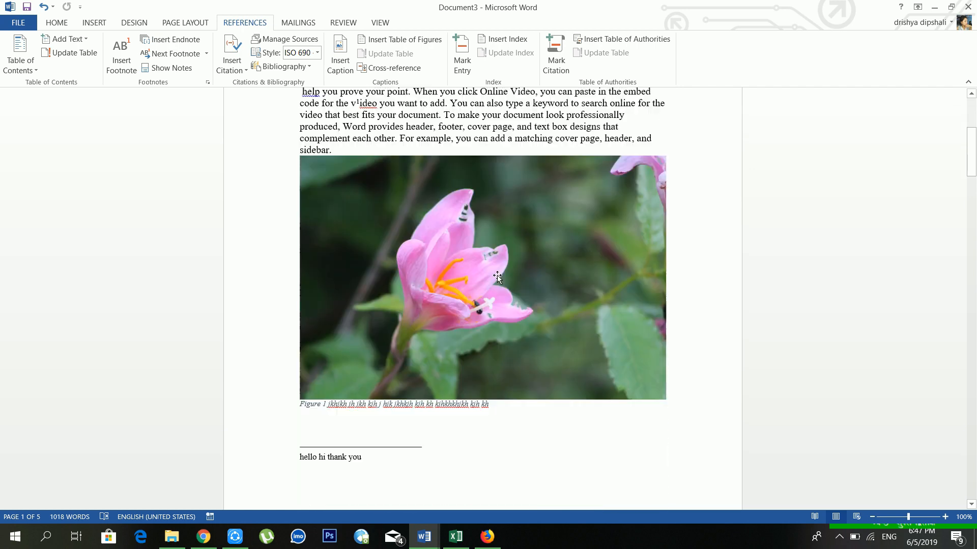
scroll(496, 276, up, 5)
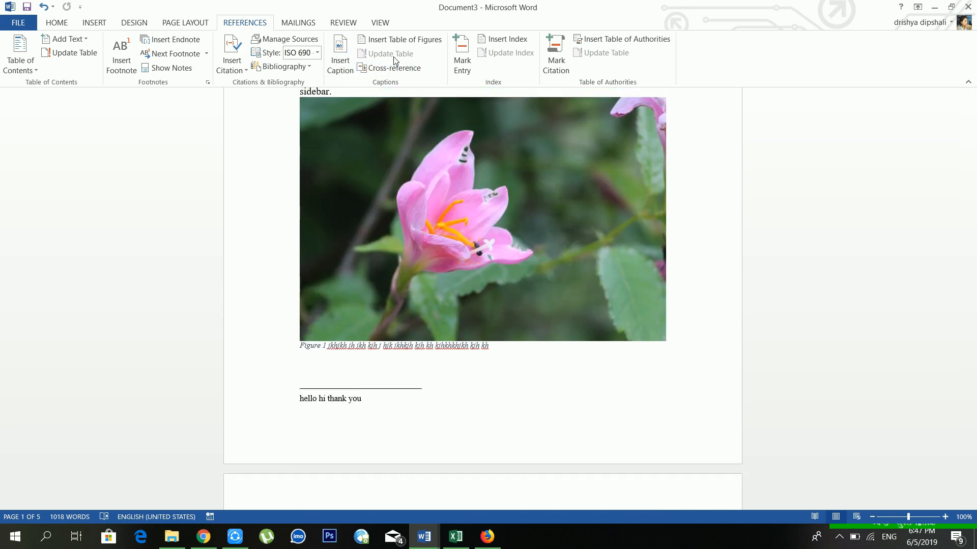
click(46, 7)
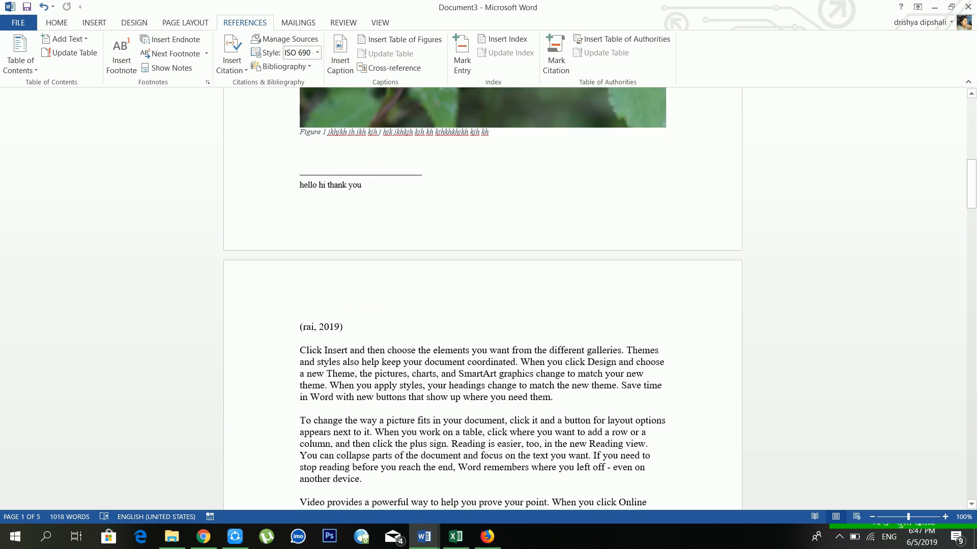
Insert a Figure cross-reference showing only label and number ('Figure 1'), then start a new paragraph.
scroll(445, 361, down, 3)
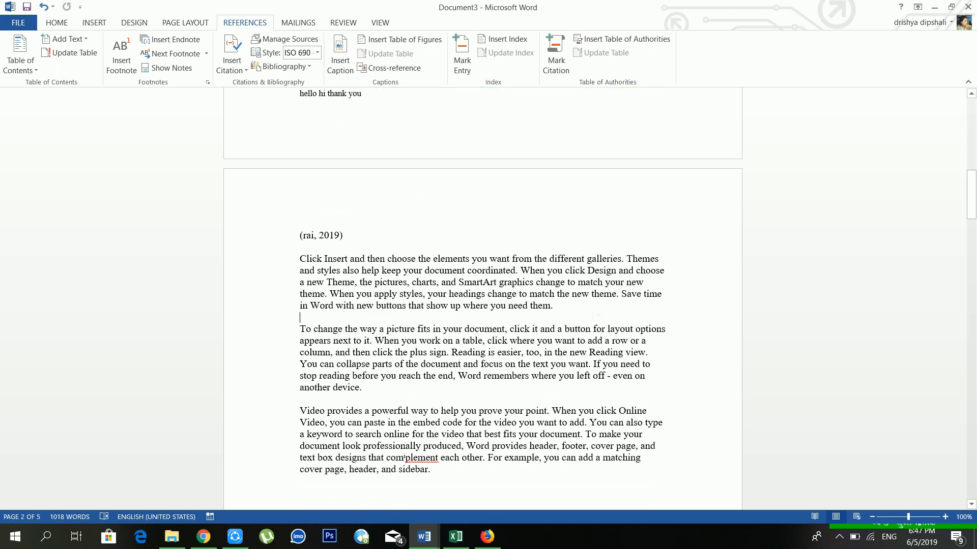
click(412, 66)
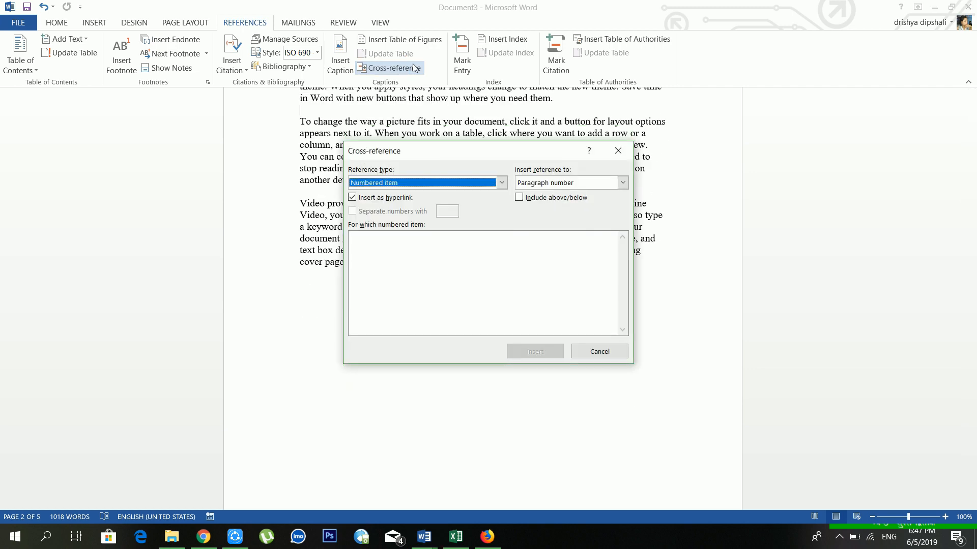
click(388, 186)
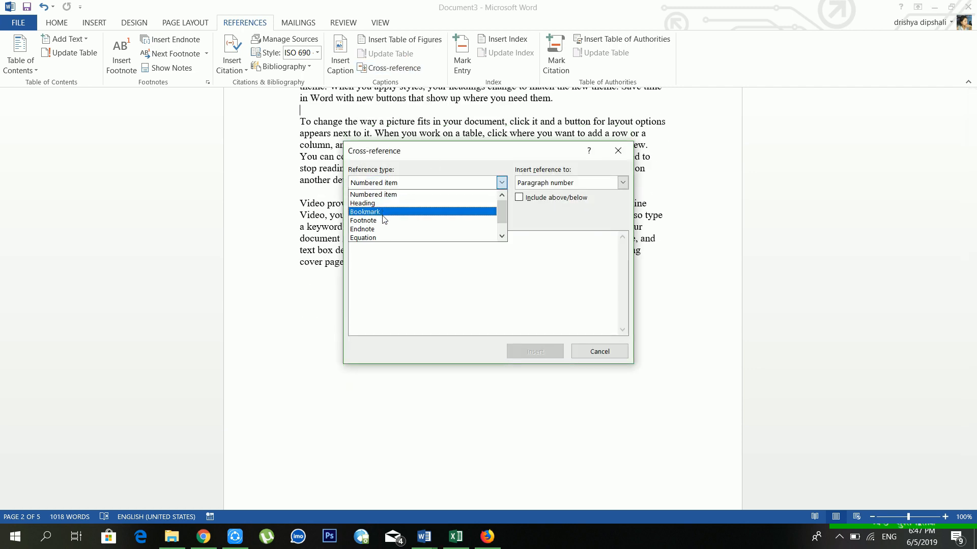
scroll(388, 236, down, 1)
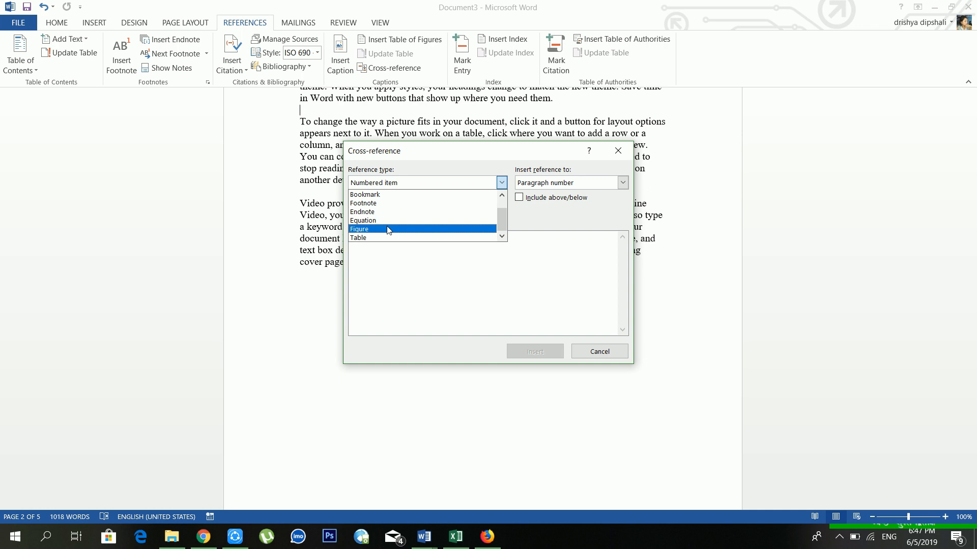
click(393, 229)
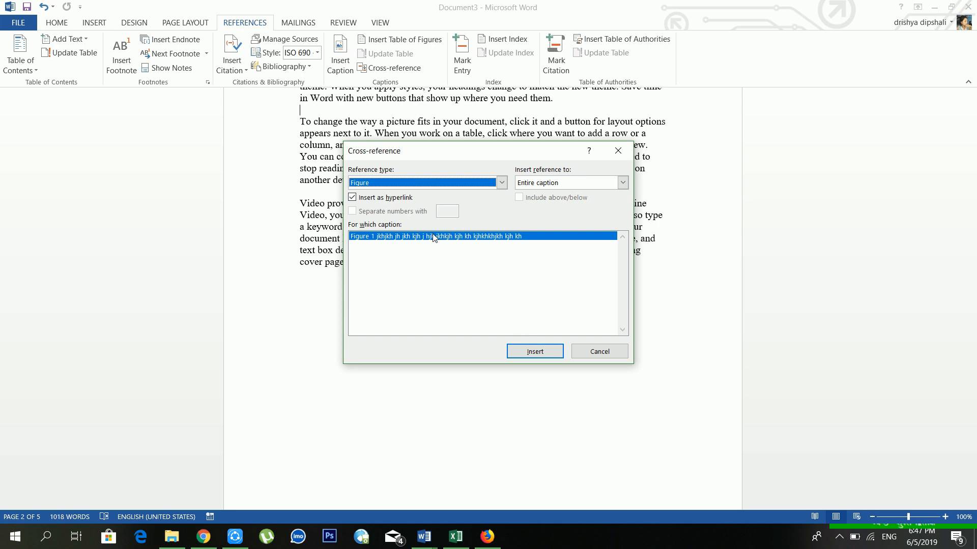
click(570, 183)
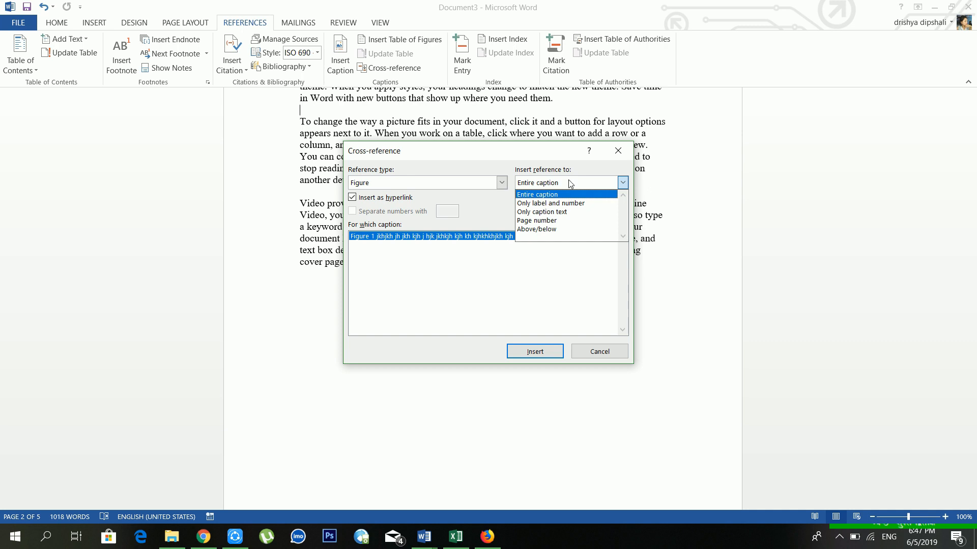
click(553, 205)
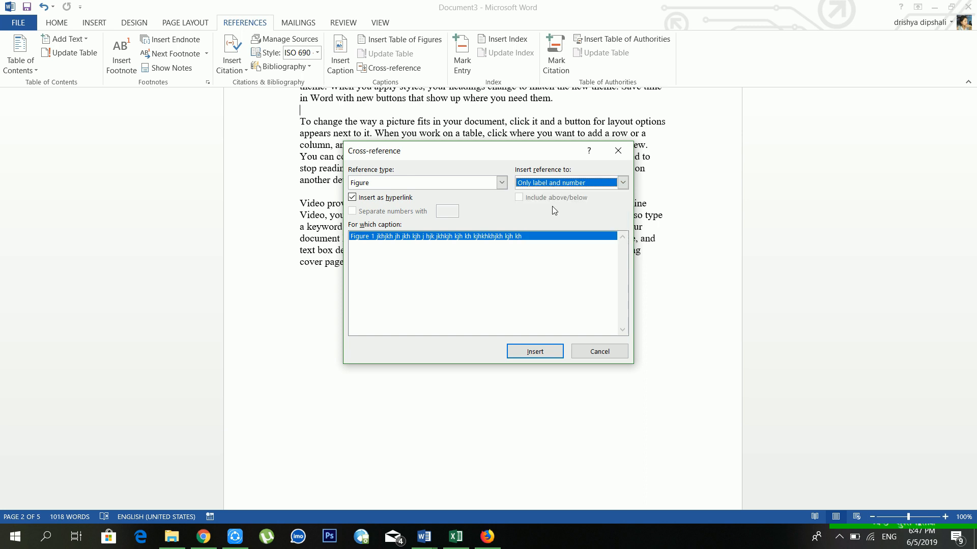
click(537, 351)
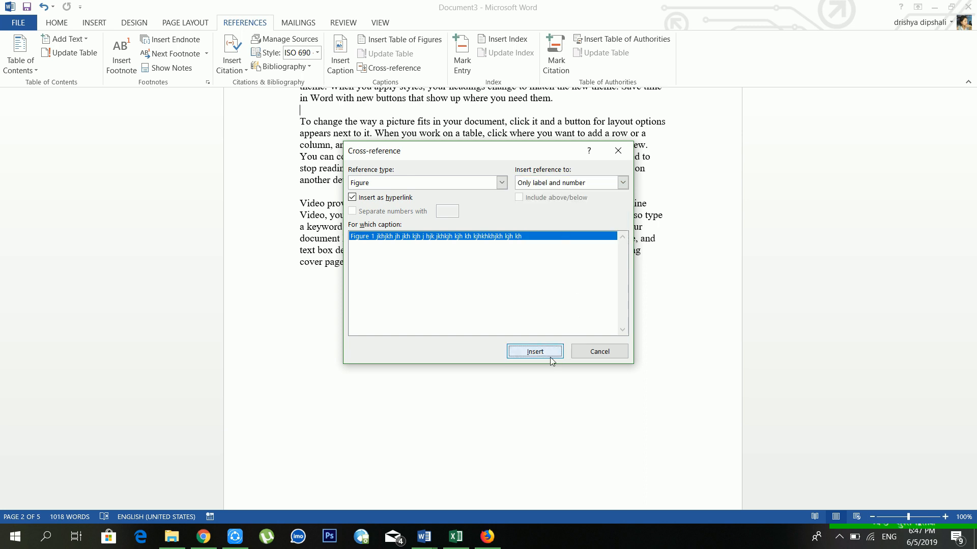
click(585, 351)
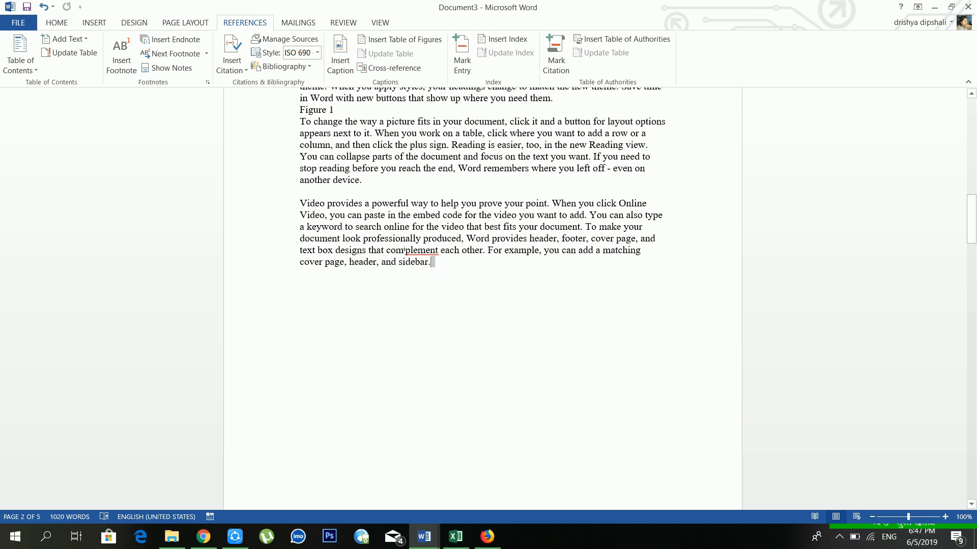
key(Return)
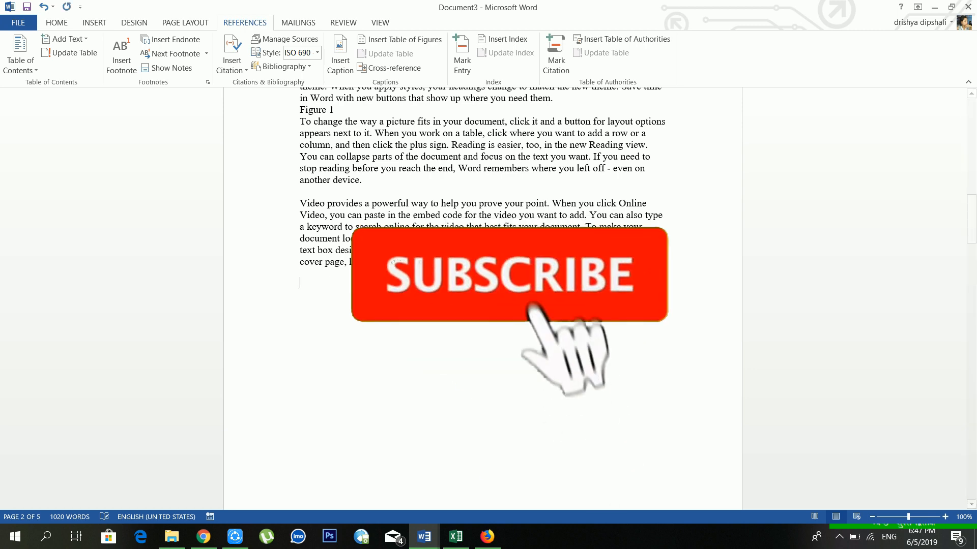
Insert a second 'Figure 1' cross-reference with the same settings.
click(395, 68)
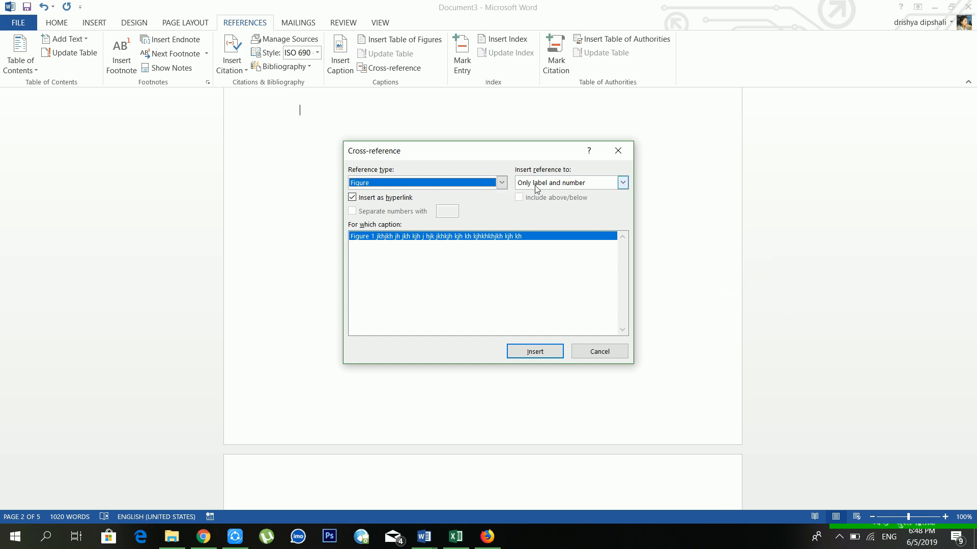
click(521, 354)
click(593, 350)
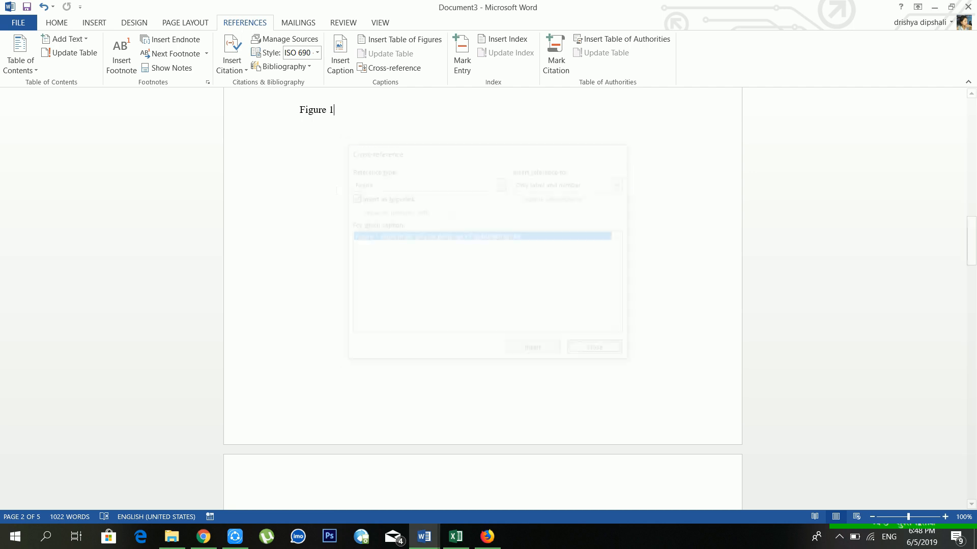
Select the words 'Click Insert' at the start of the paragraph.
scroll(482, 295, up, 2)
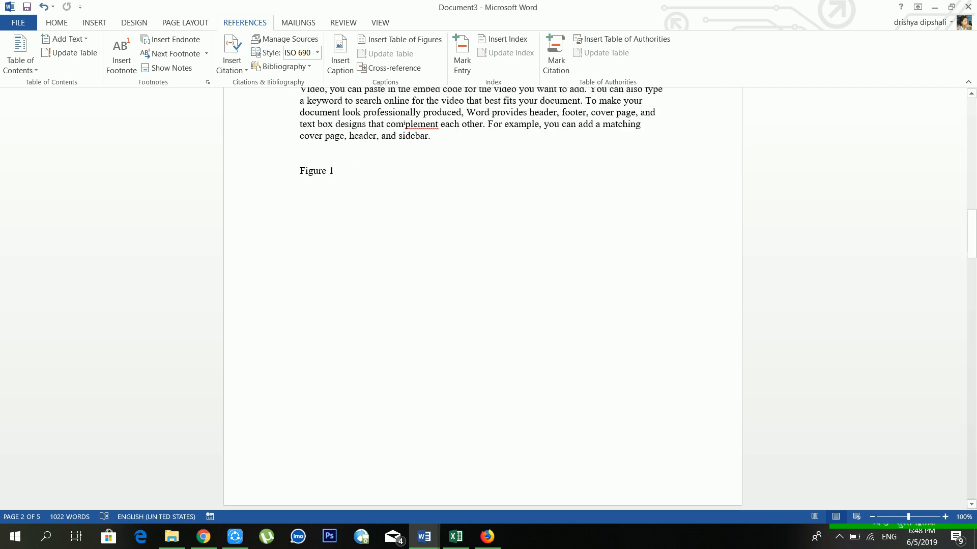
scroll(501, 125, up, 20)
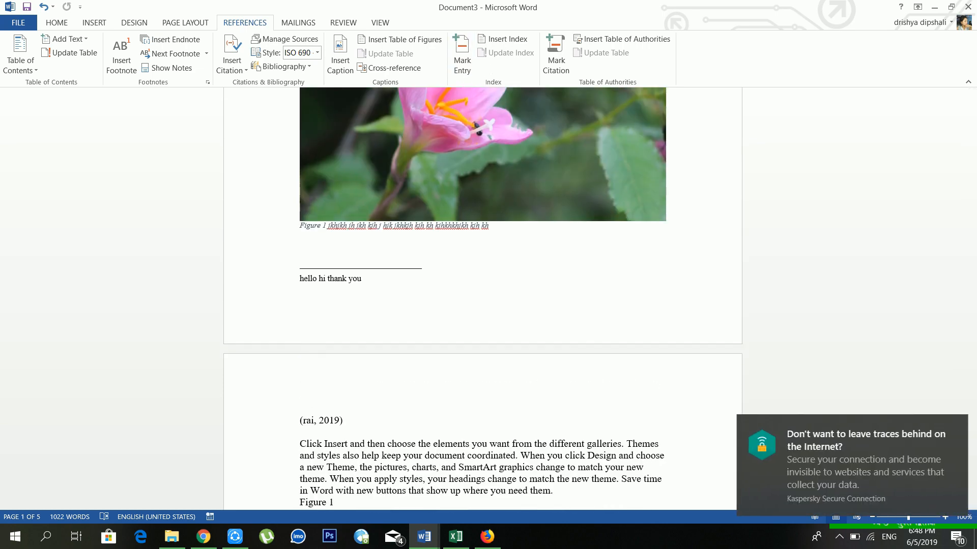
scroll(478, 189, down, 5)
scroll(478, 189, down, 4)
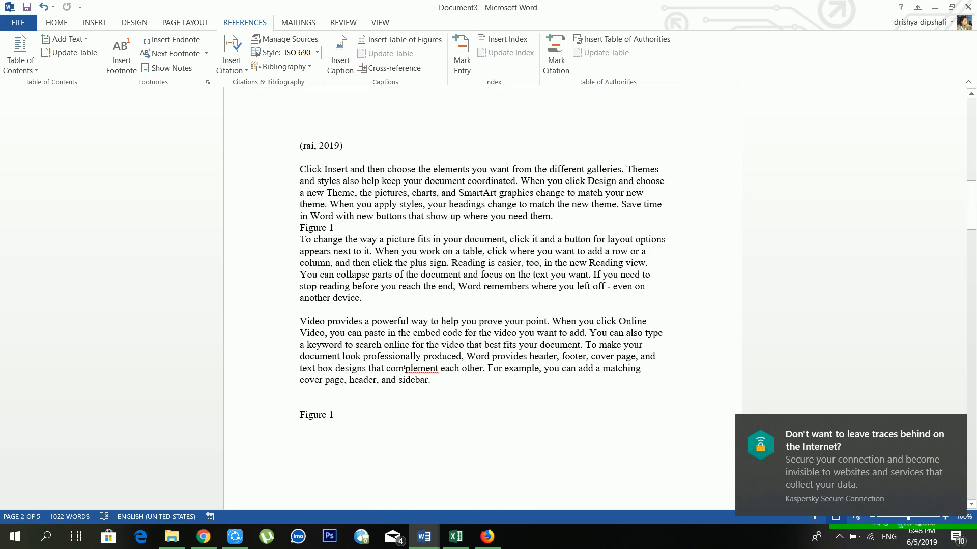
drag(349, 169, 300, 170)
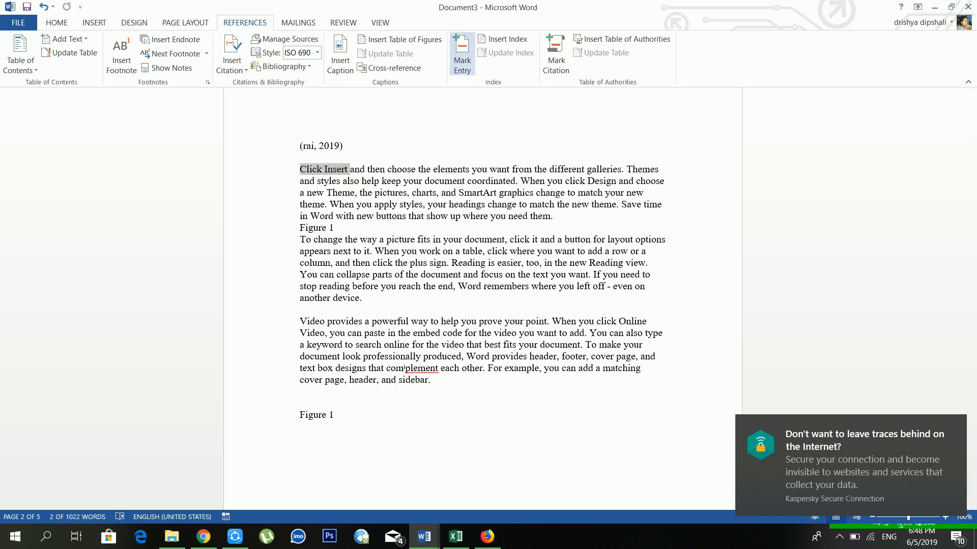
Mark 'Click Insert' as an index entry and hide the paragraph marks and field codes.
click(339, 170)
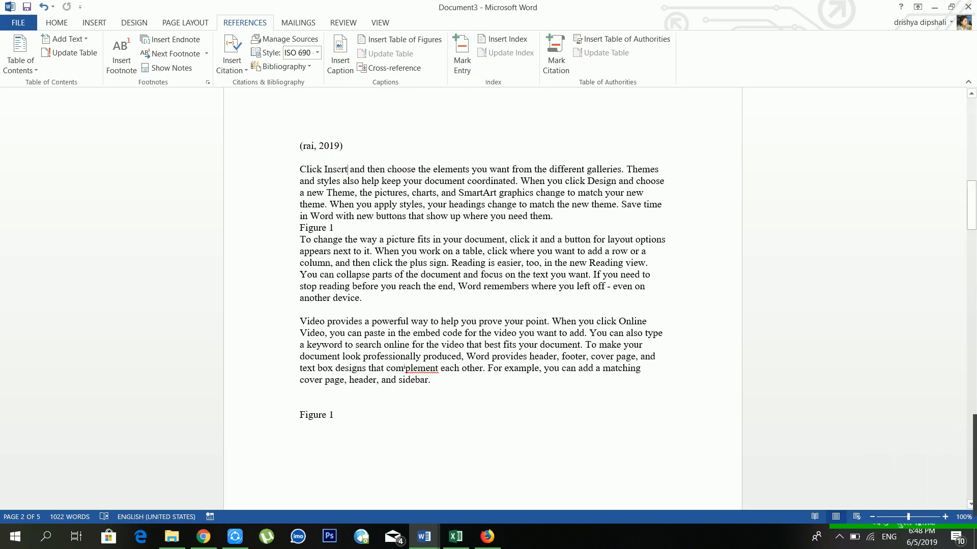
drag(339, 169, 300, 170)
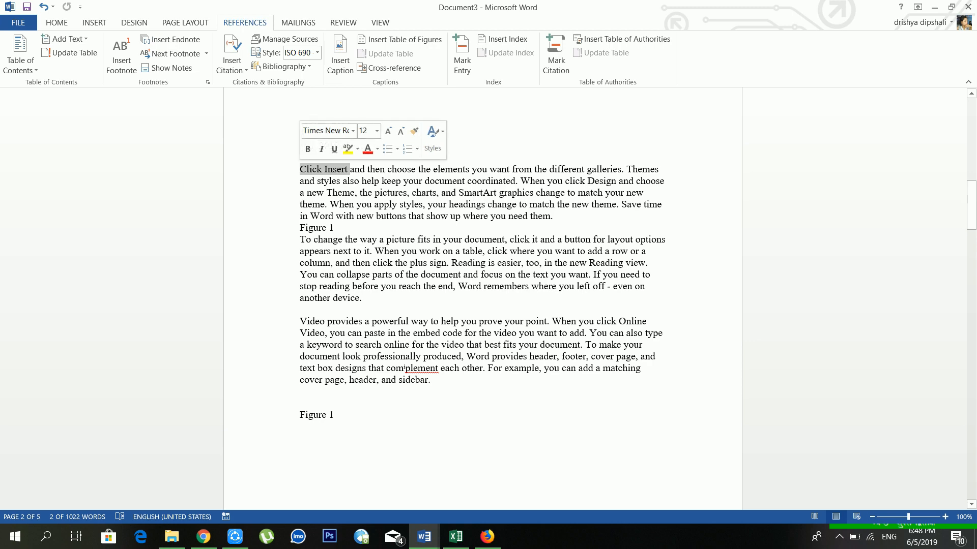
click(461, 56)
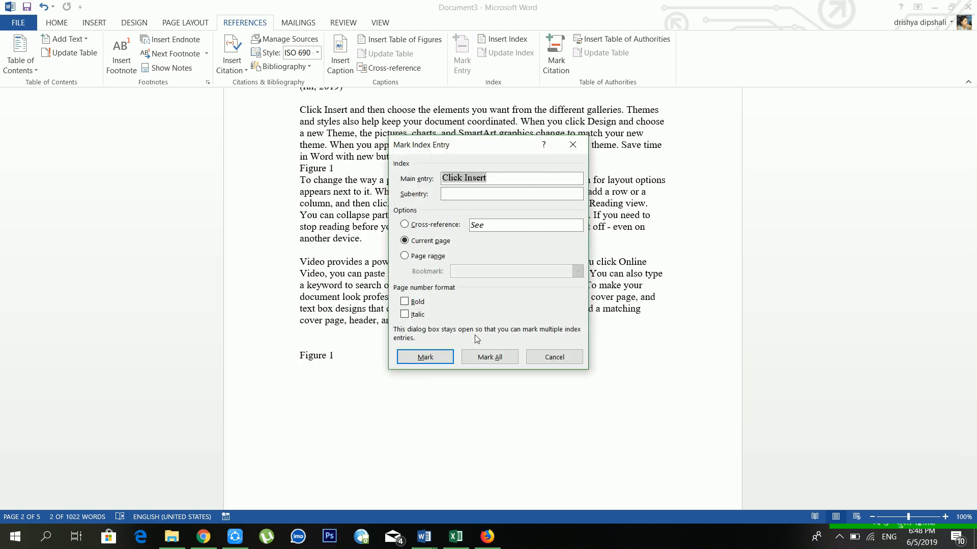
click(440, 358)
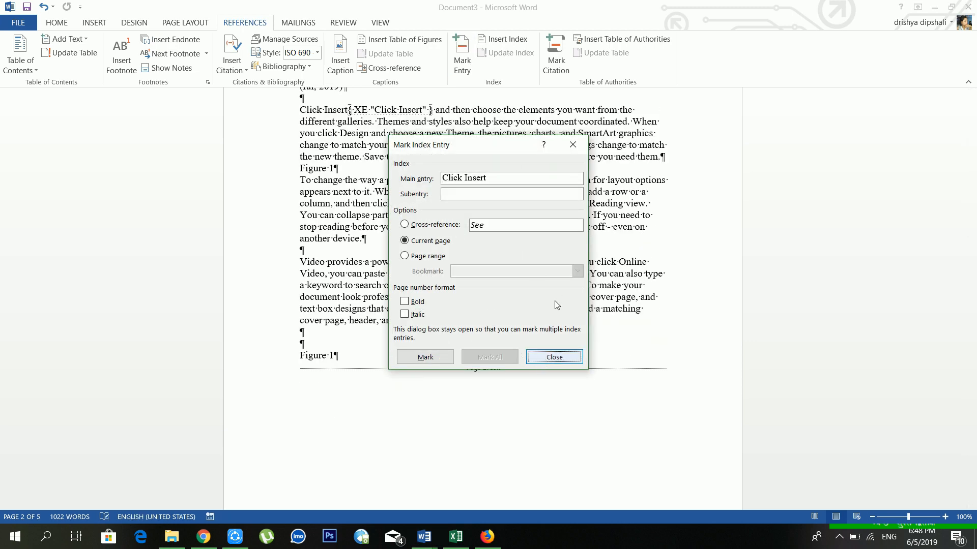
click(558, 357)
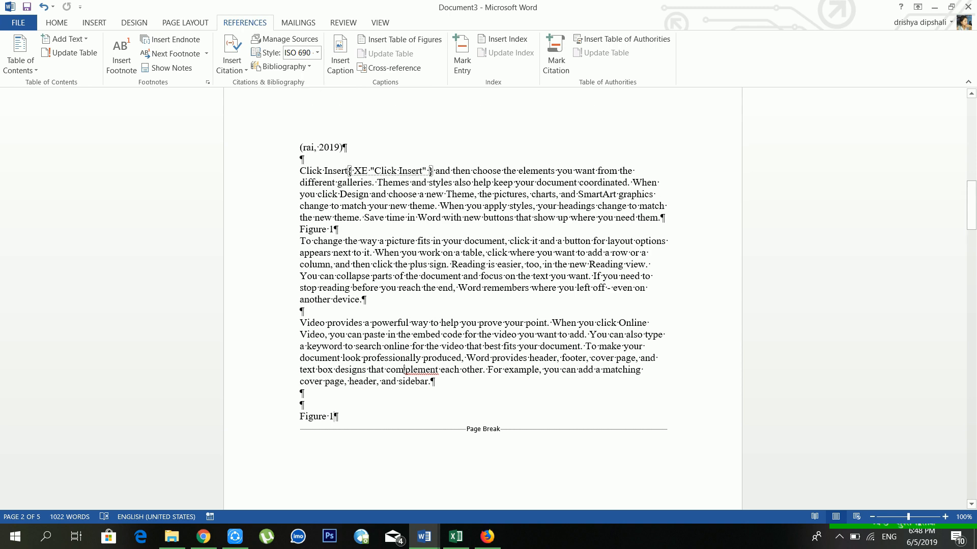
click(56, 23)
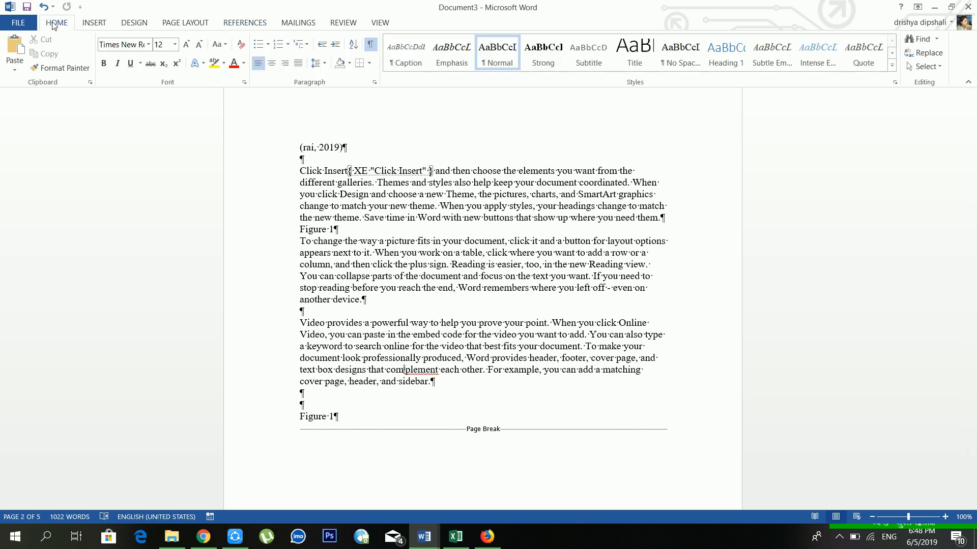
click(372, 47)
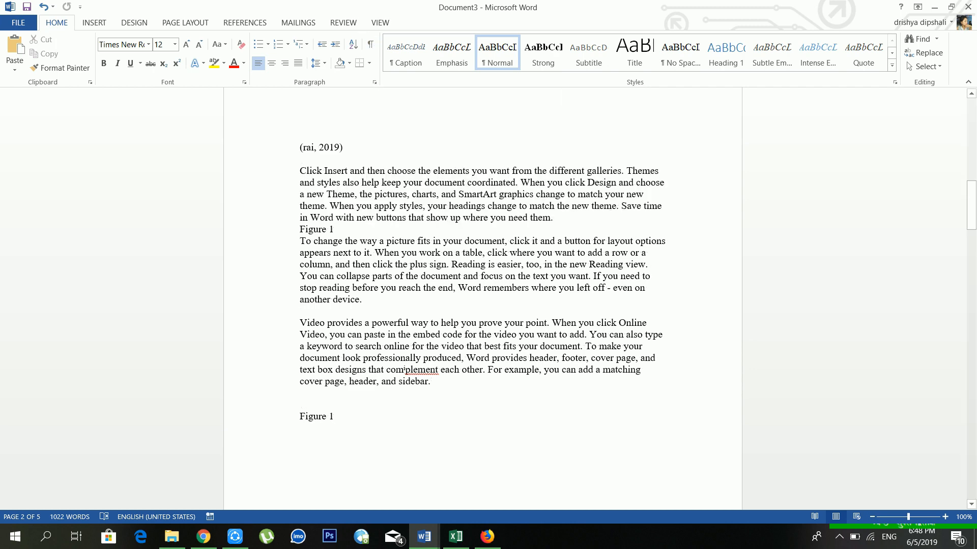
Mark 'another device.' as an index entry as well.
scroll(483, 275, down, 1)
drag(371, 271, 300, 269)
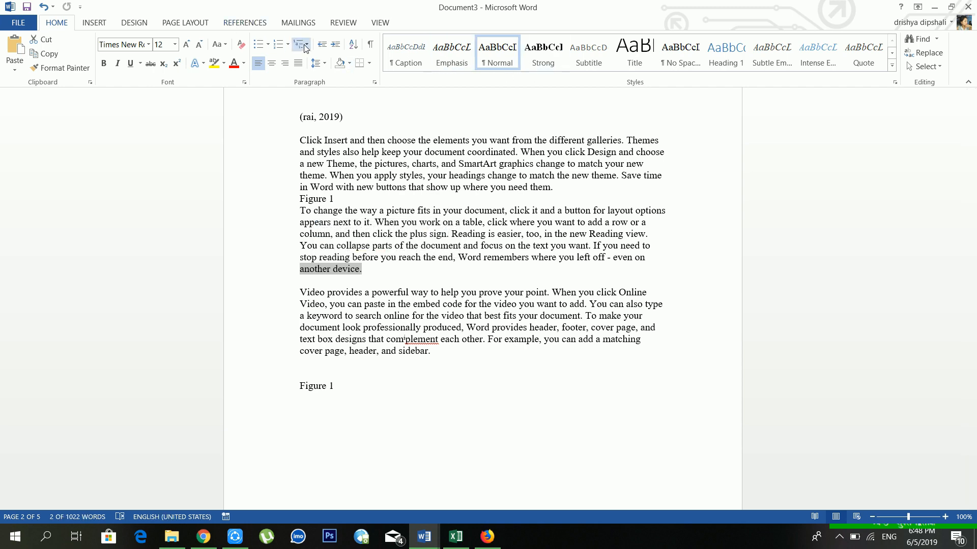
click(234, 24)
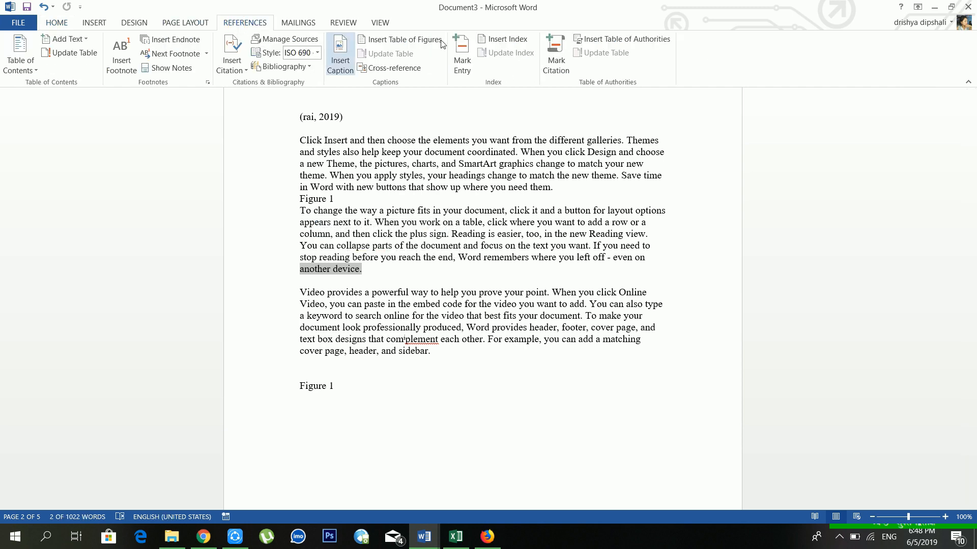
click(463, 60)
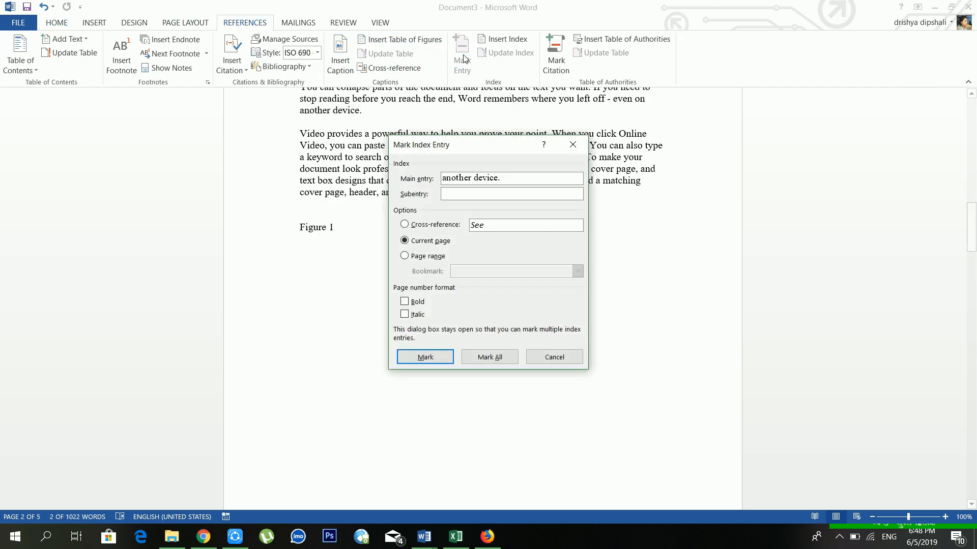
click(425, 356)
click(553, 357)
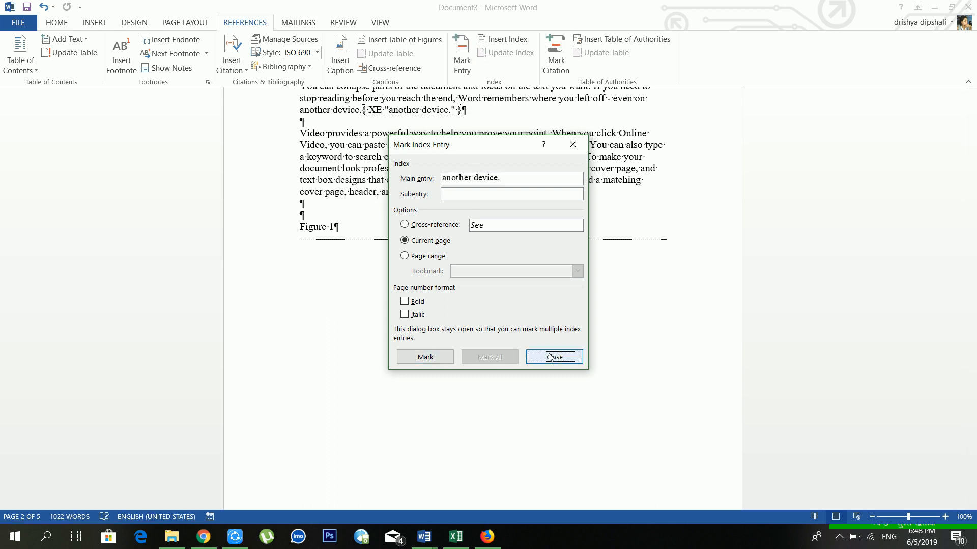
click(60, 23)
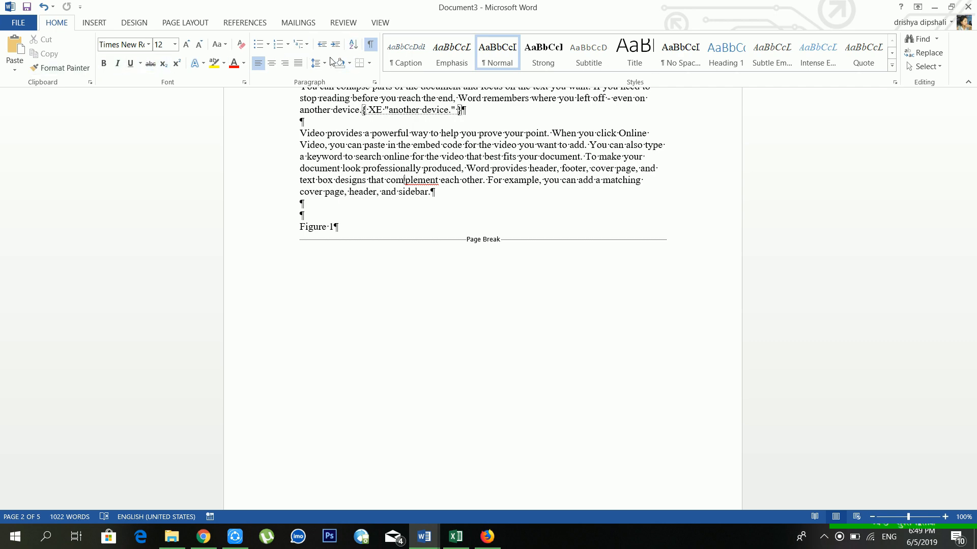
Hide formatting marks and insert a default index listing 'another device.' and 'Click Insert' below the last paragraph.
click(371, 44)
scroll(482, 298, up, 7)
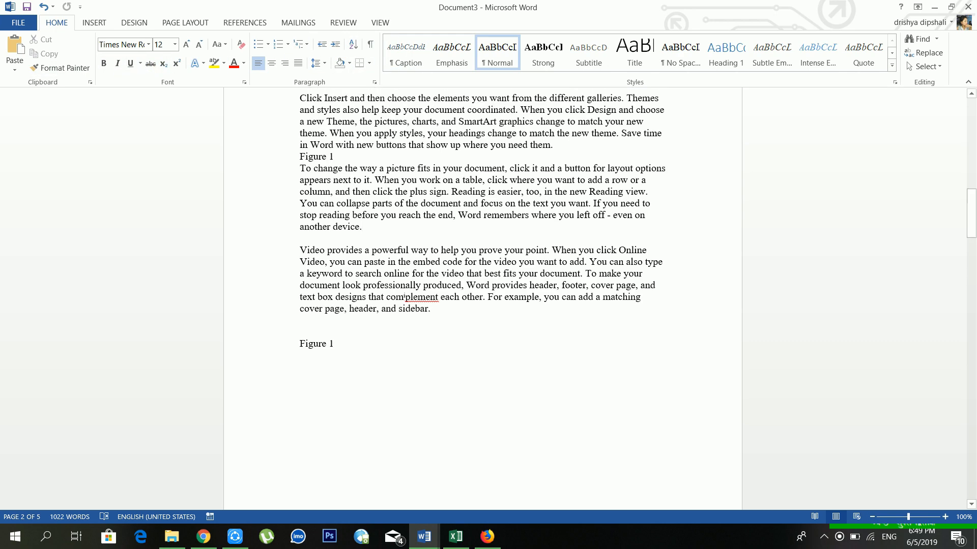
scroll(434, 239, up, 11)
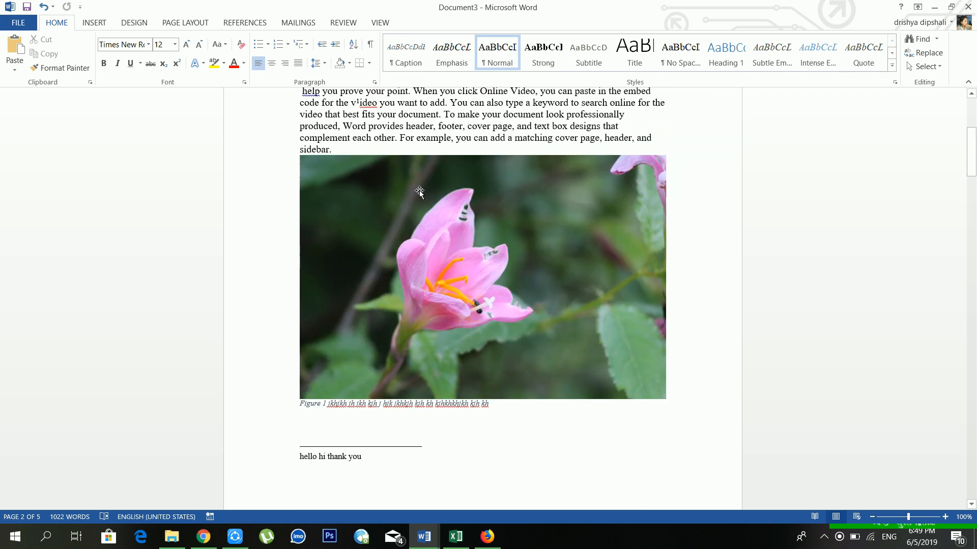
scroll(434, 239, down, 9)
scroll(435, 239, down, 6)
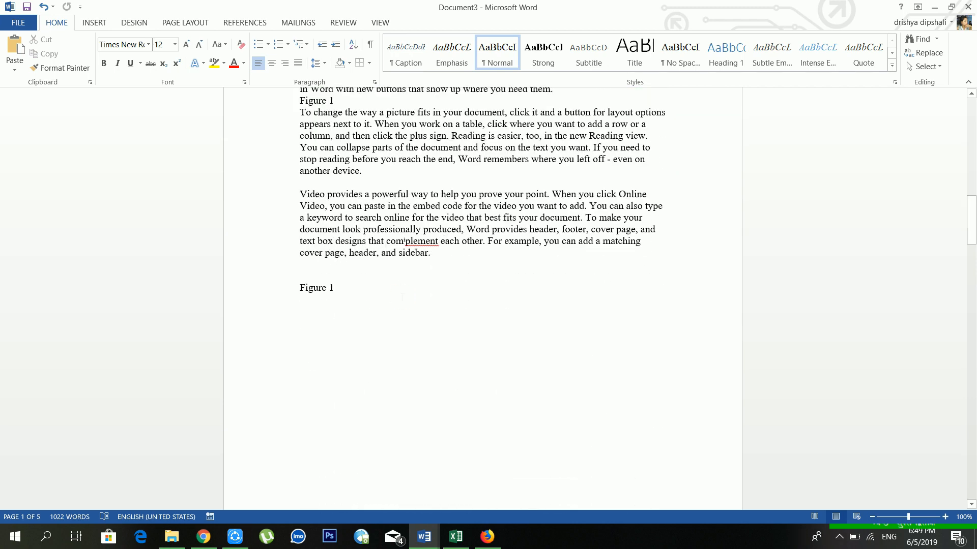
click(245, 22)
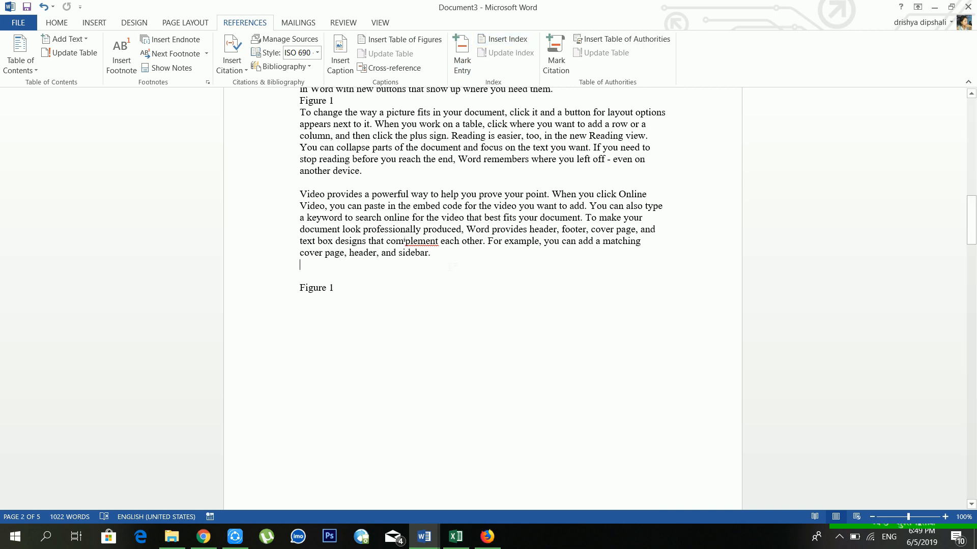
click(515, 40)
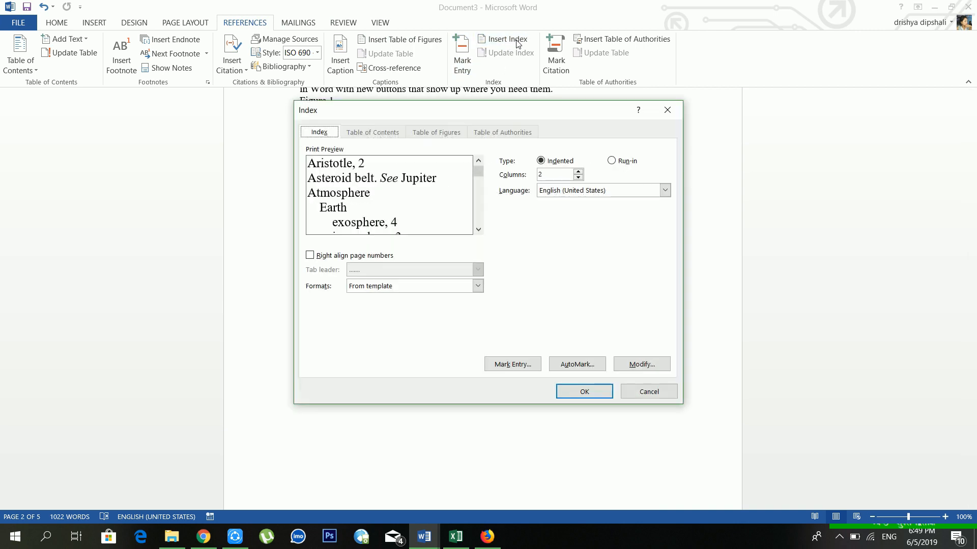
click(573, 395)
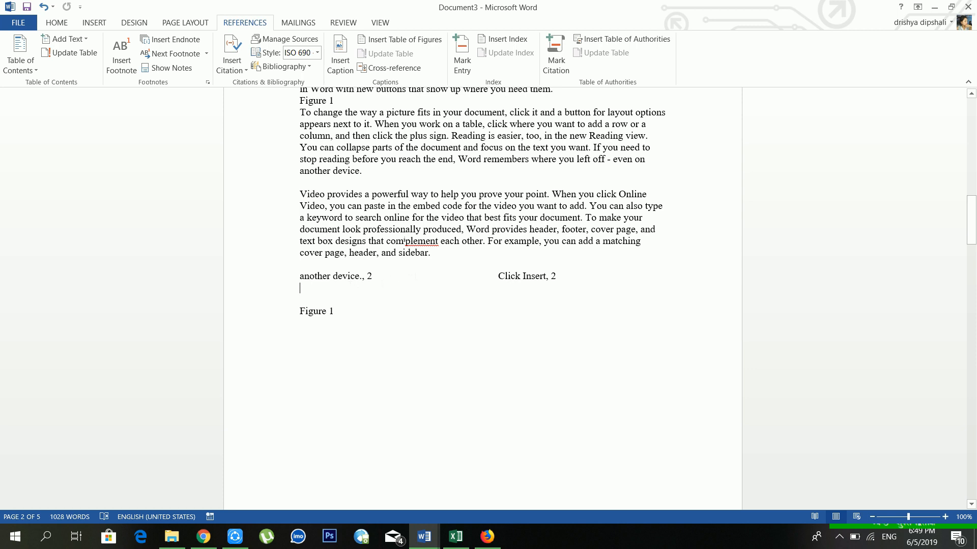
Mark 'different galleries' as a Cases citation.
scroll(544, 117, up, 9)
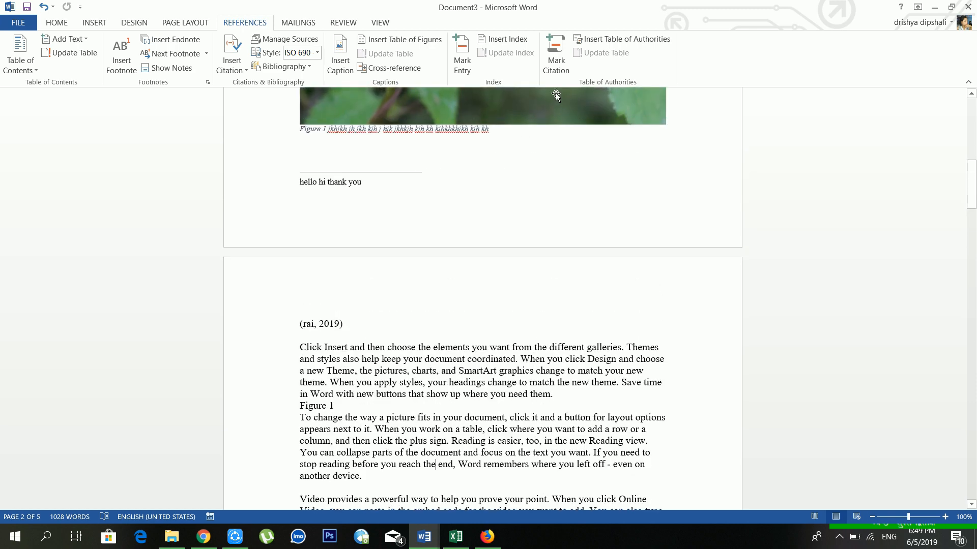
scroll(405, 455, down, 3)
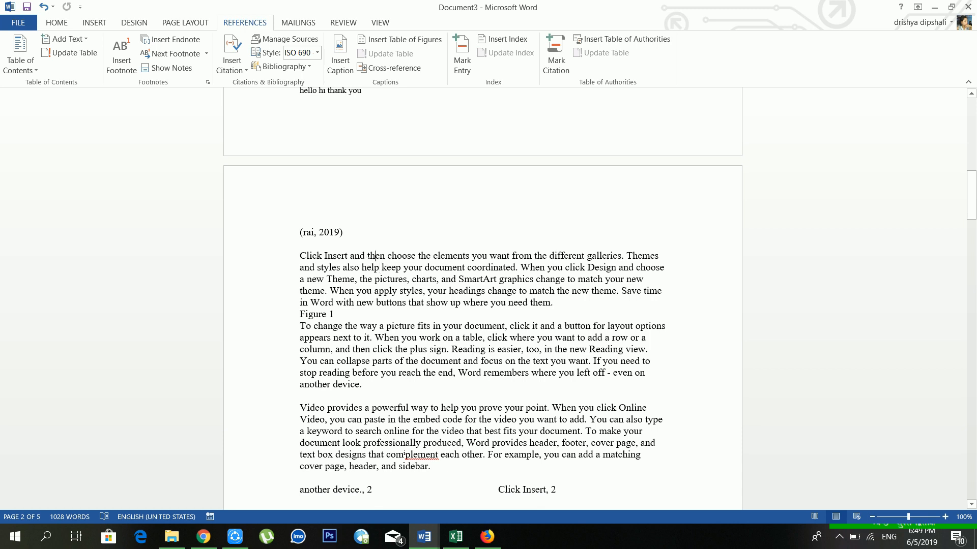
click(367, 256)
drag(621, 256, 550, 256)
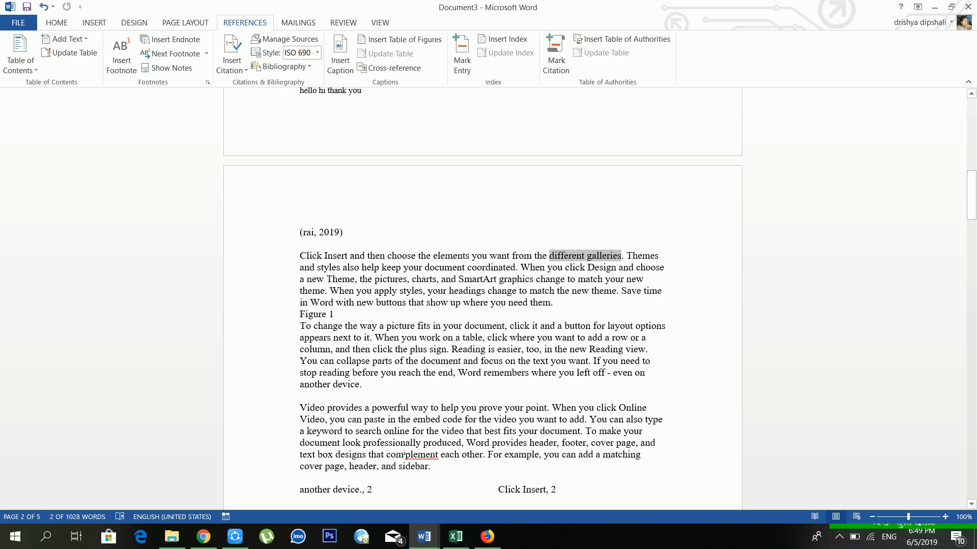
click(556, 56)
click(594, 219)
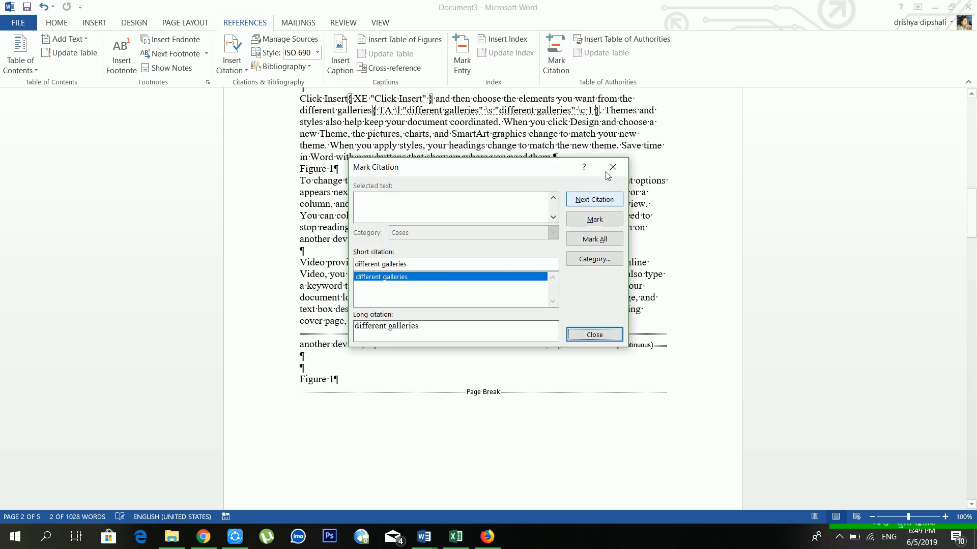
click(613, 167)
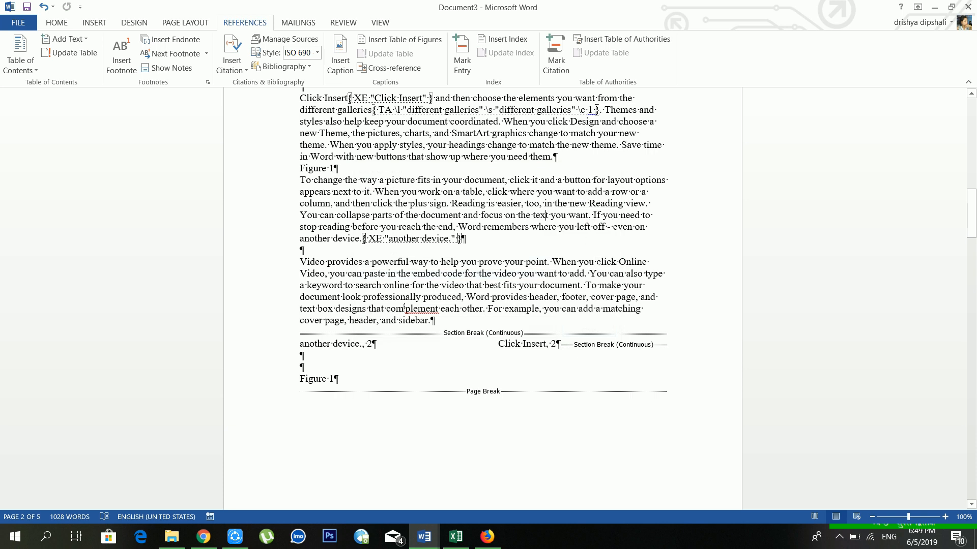
Mark 'When you' as a Cases citation too.
drag(596, 262, 552, 262)
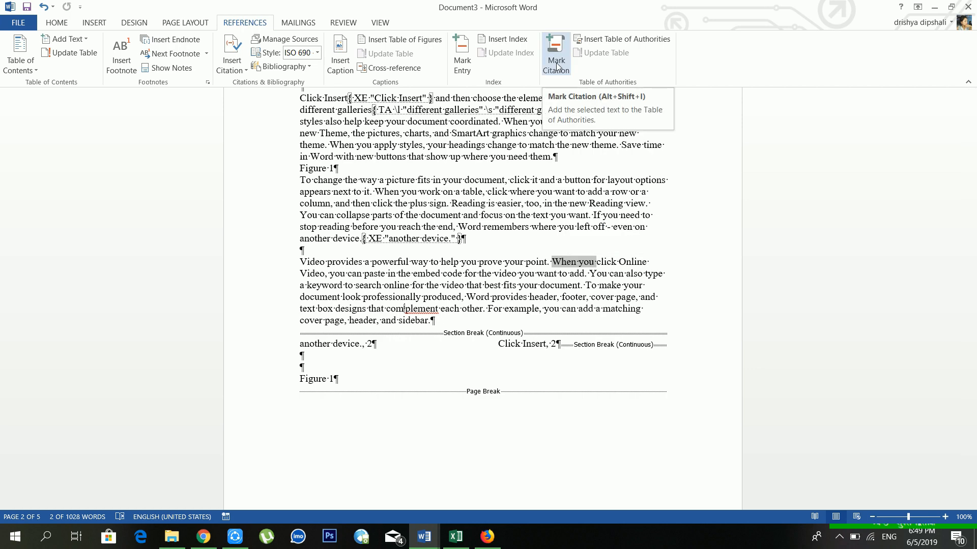
click(556, 56)
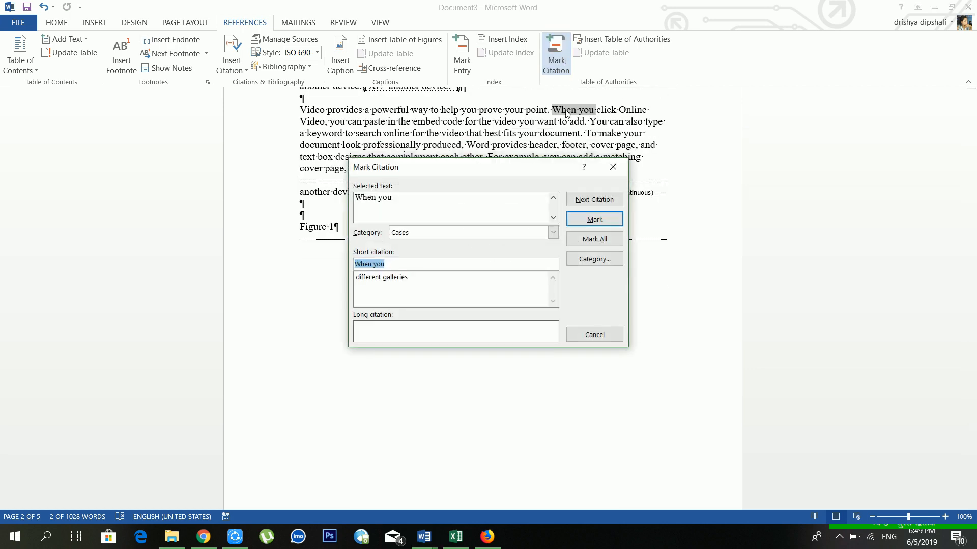
click(596, 220)
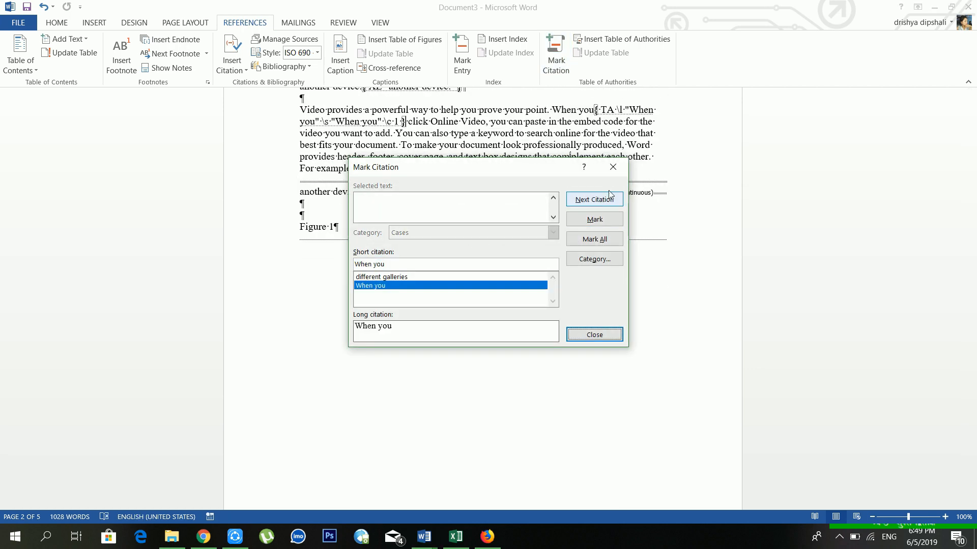
click(402, 278)
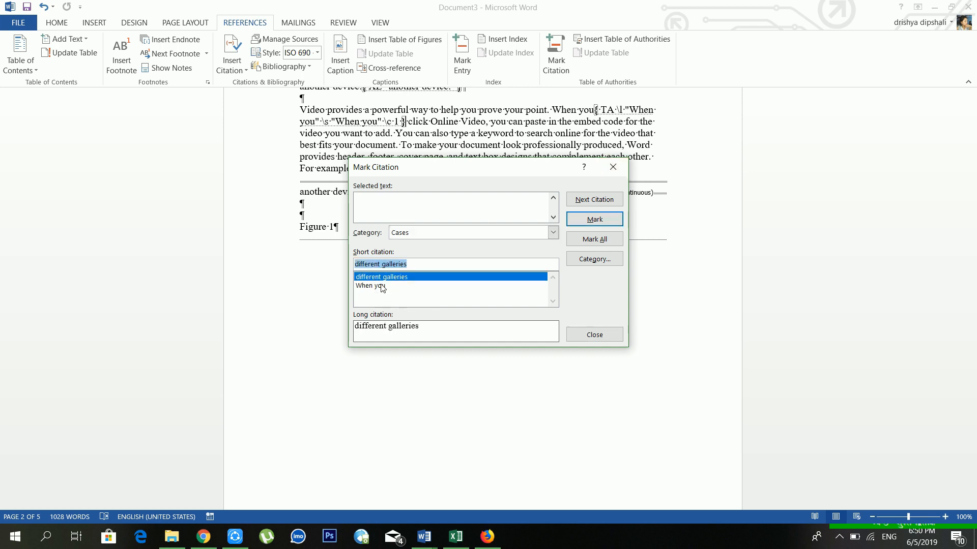
click(395, 286)
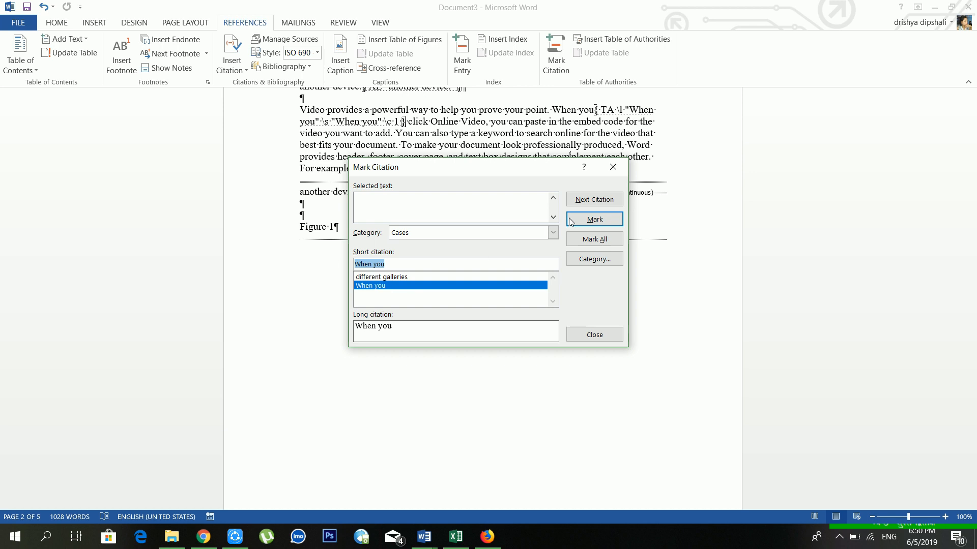
click(613, 167)
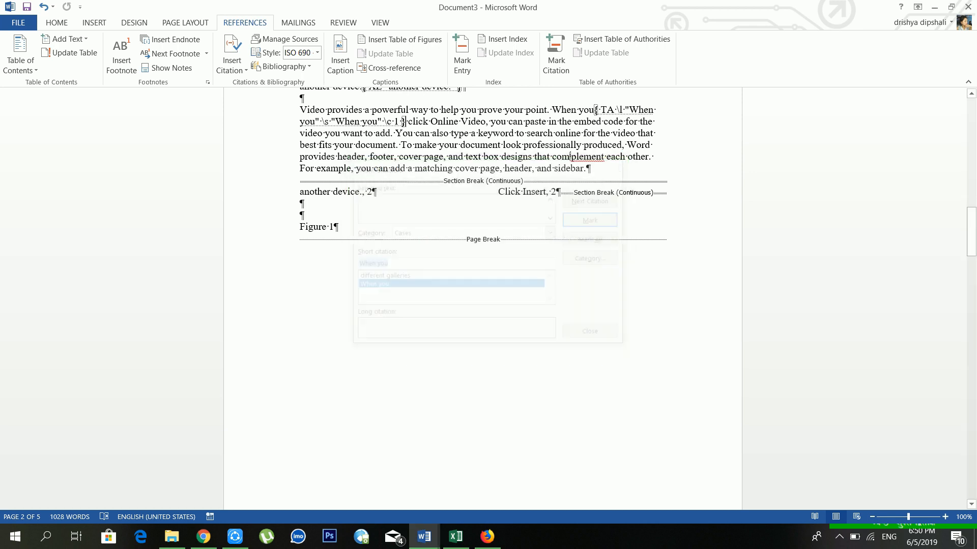
Hide formatting marks and put the cursor just below the Table of Contents.
click(60, 24)
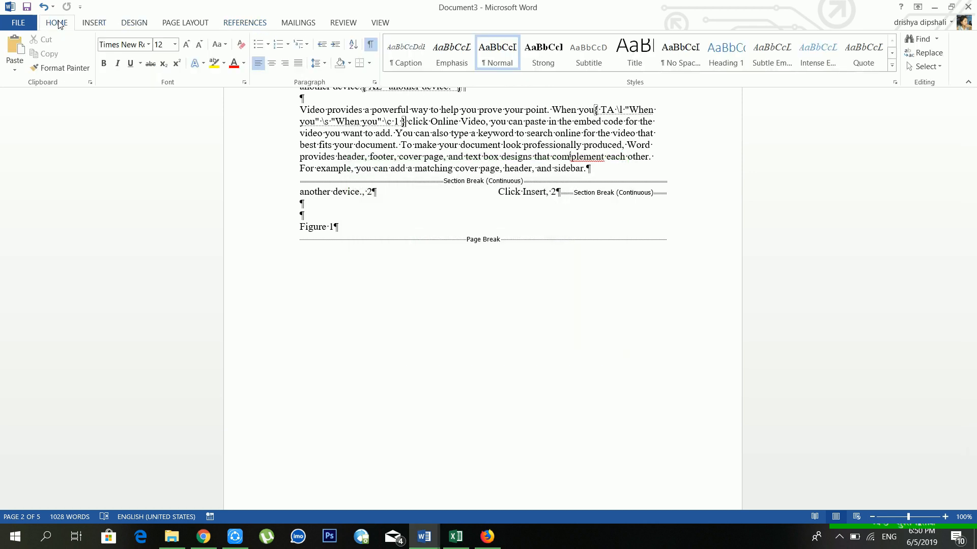
click(370, 44)
scroll(336, 237, up, 3)
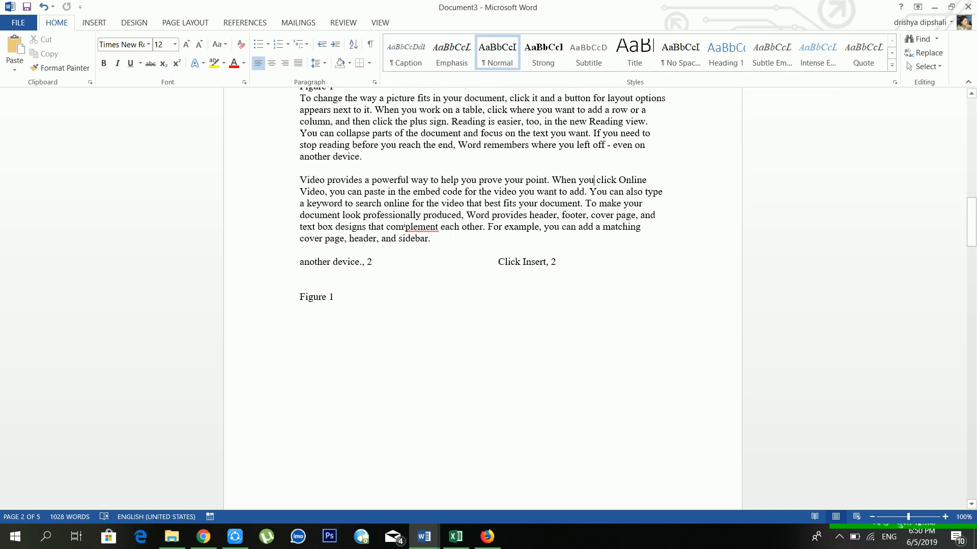
scroll(395, 213, up, 15)
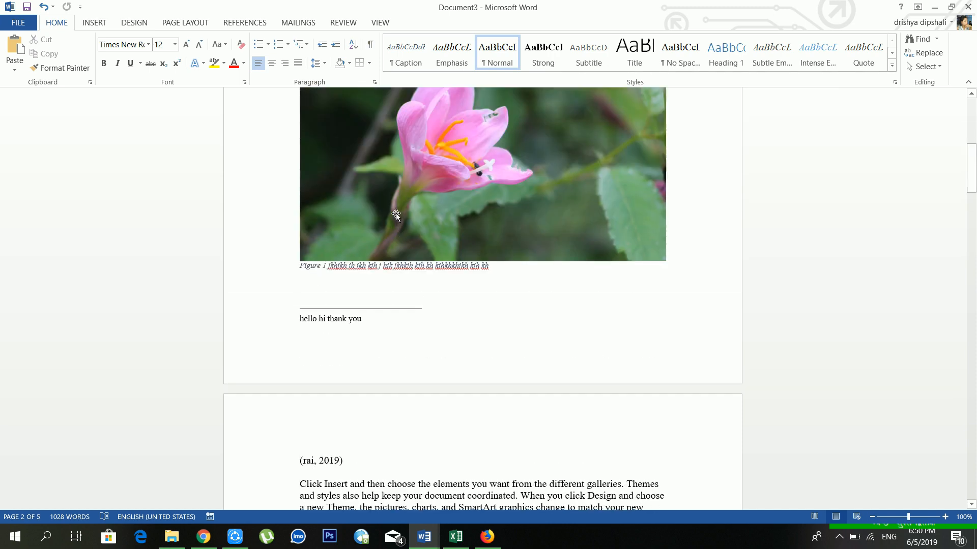
click(373, 253)
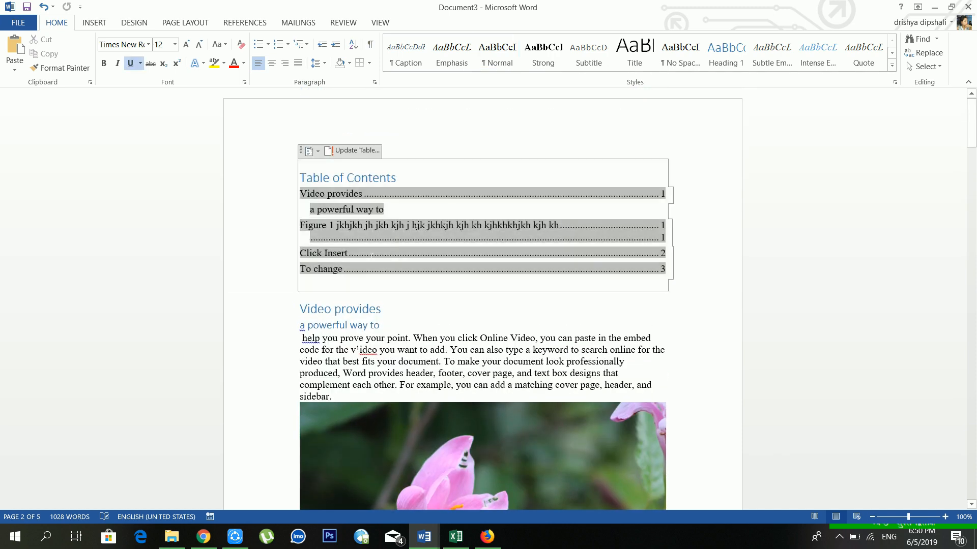
click(311, 284)
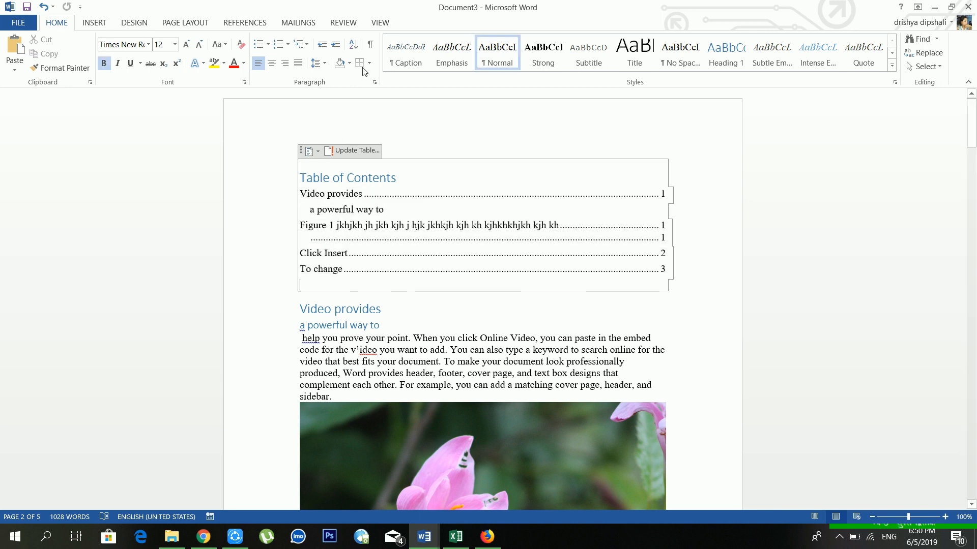
Insert a Cases table of authorities there listing 'different galleries' and 'When you'.
click(246, 21)
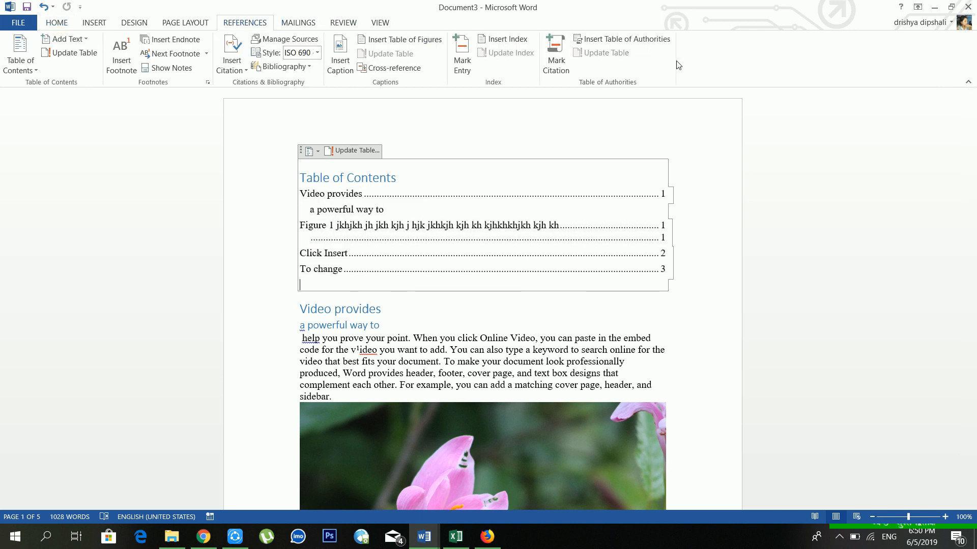
click(608, 41)
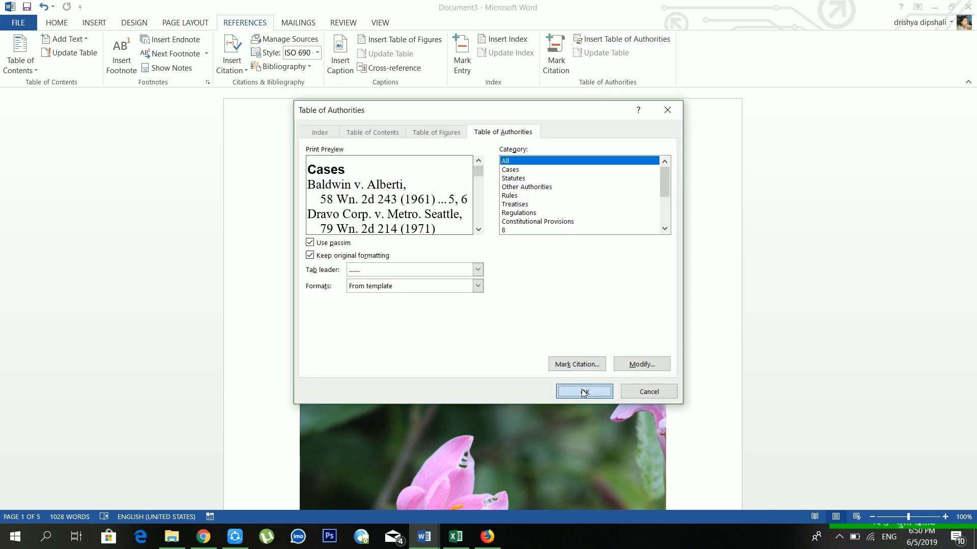
click(580, 392)
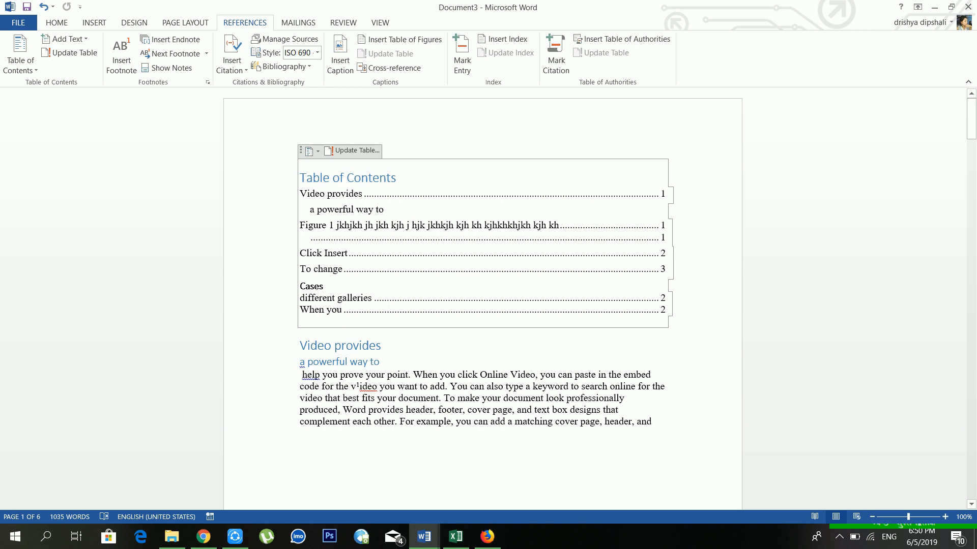
click(386, 304)
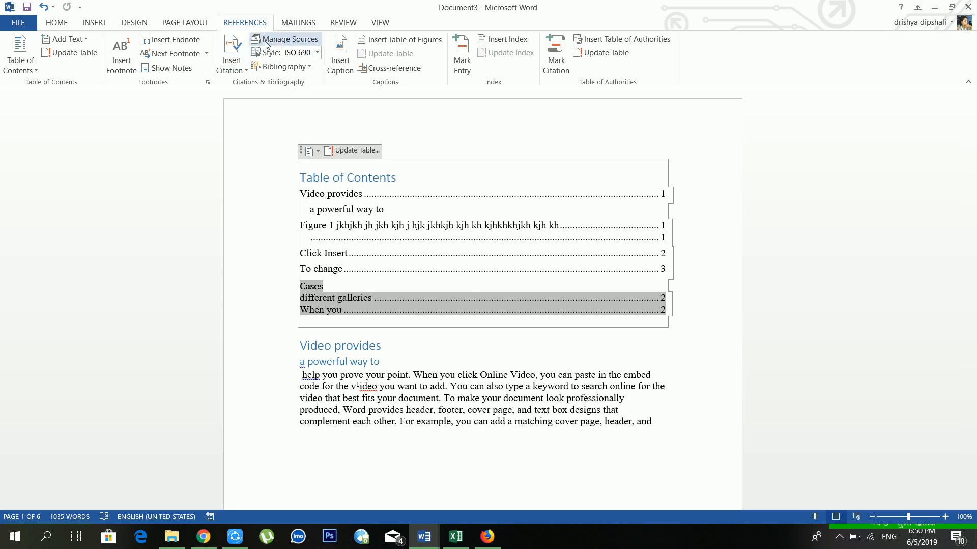
scroll(392, 275, down, 4)
click(392, 276)
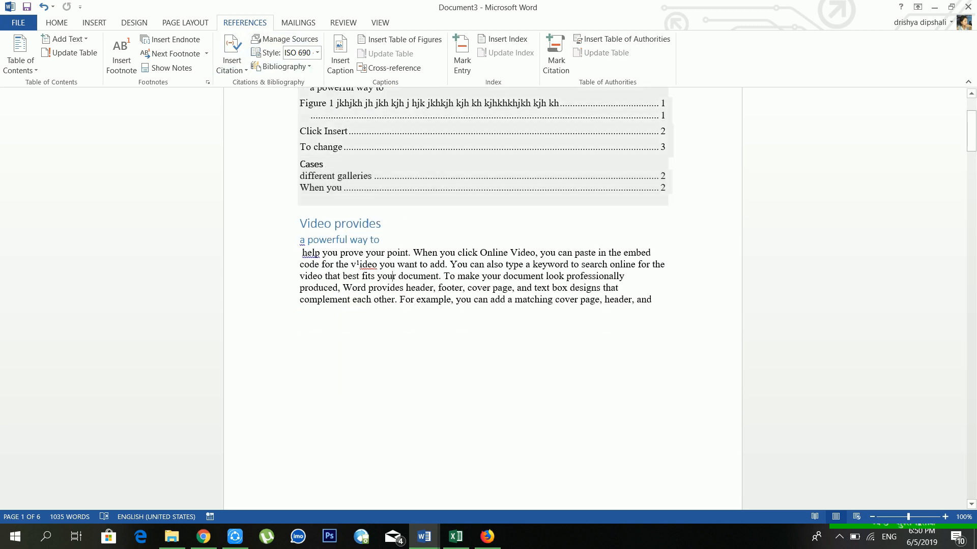
scroll(366, 203, up, 3)
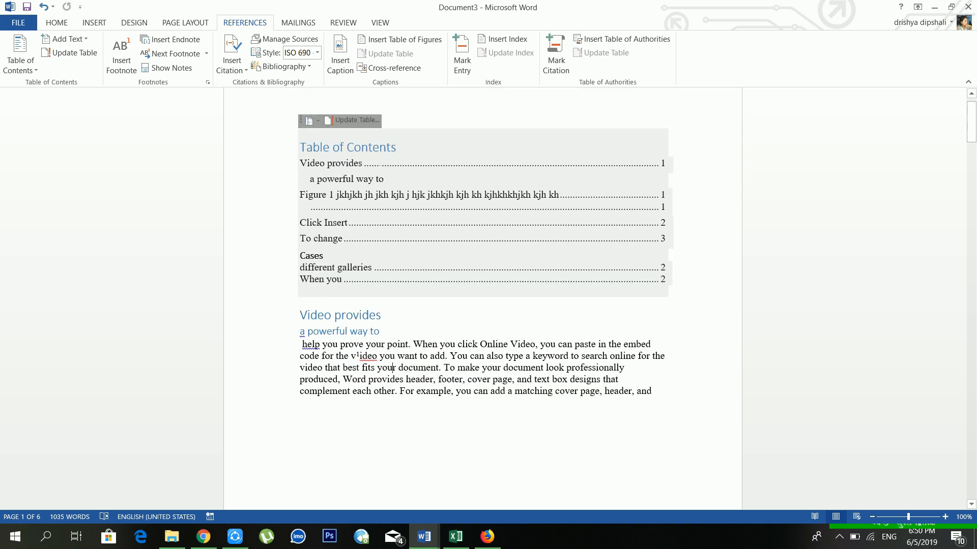